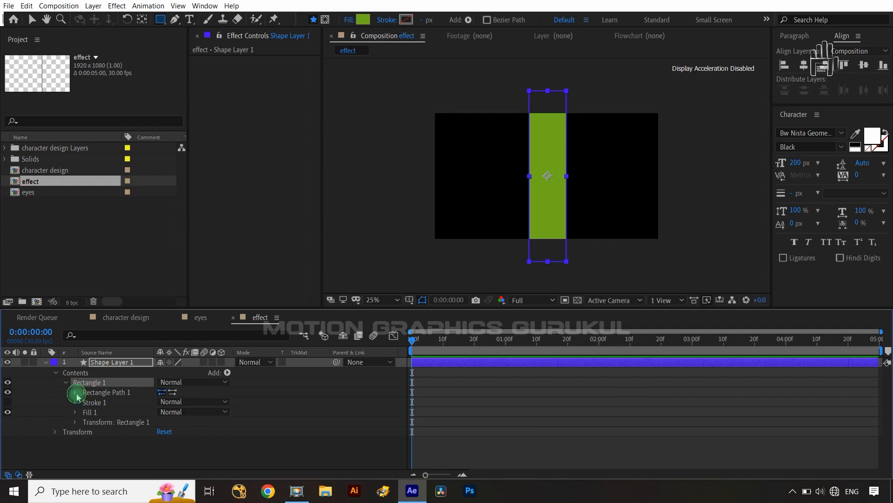
# Add position keyframes to Rectangle 1's path at 0:00:00:00 and 0:00:03:00
pyautogui.click(75, 392)
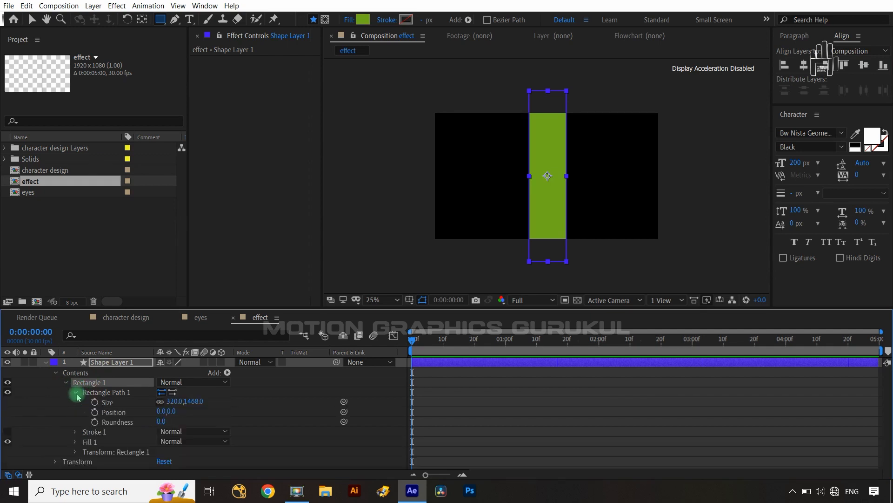
pyautogui.click(95, 412)
pyautogui.click(28, 339)
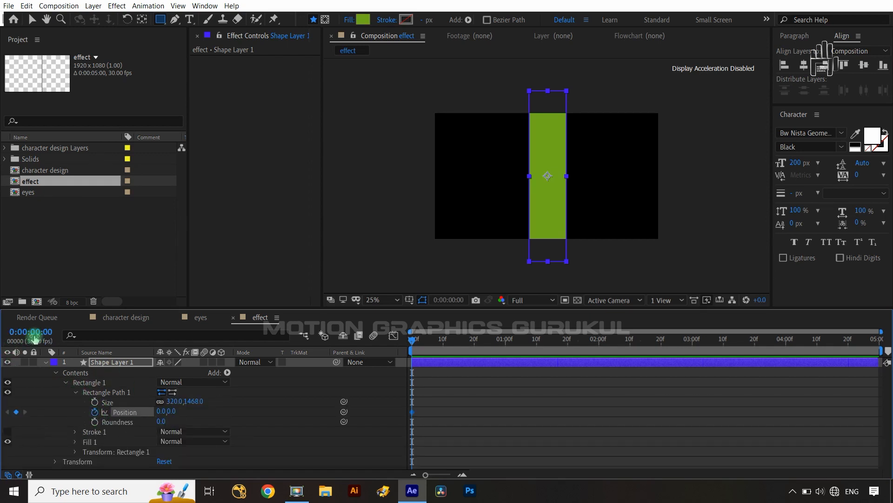
pyautogui.write('300')
pyautogui.click(287, 408)
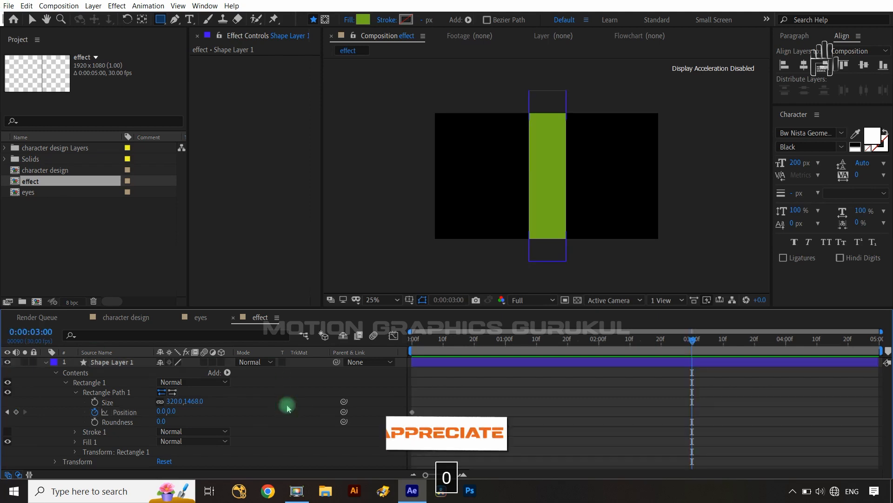
pyautogui.click(16, 411)
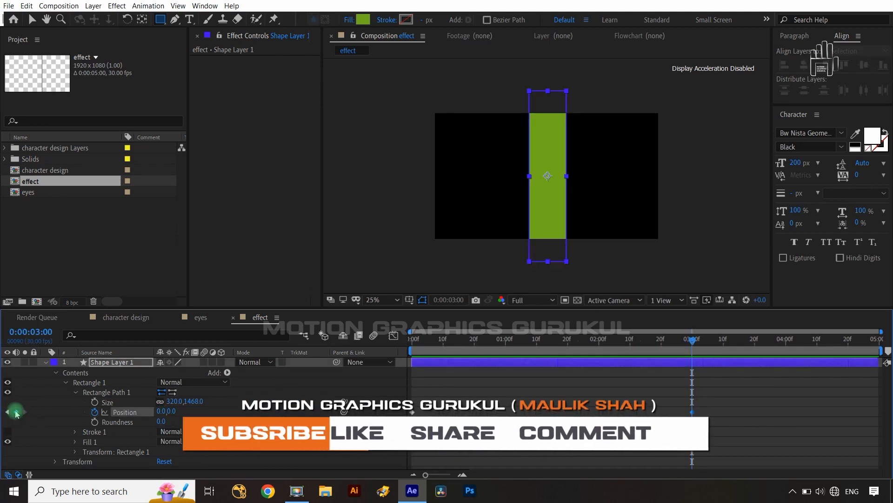
# Set Rectangle 1's horizontal path position to -1170 at the first keyframe and 1190 at the 3-second keyframe
pyautogui.press('Home')
pyautogui.click(158, 414)
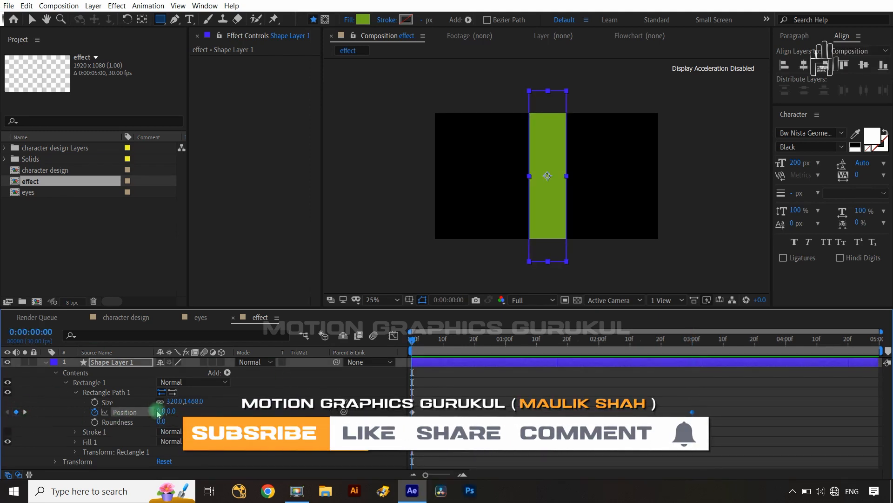
pyautogui.moveTo(159, 413); pyautogui.dragTo(100, 412)
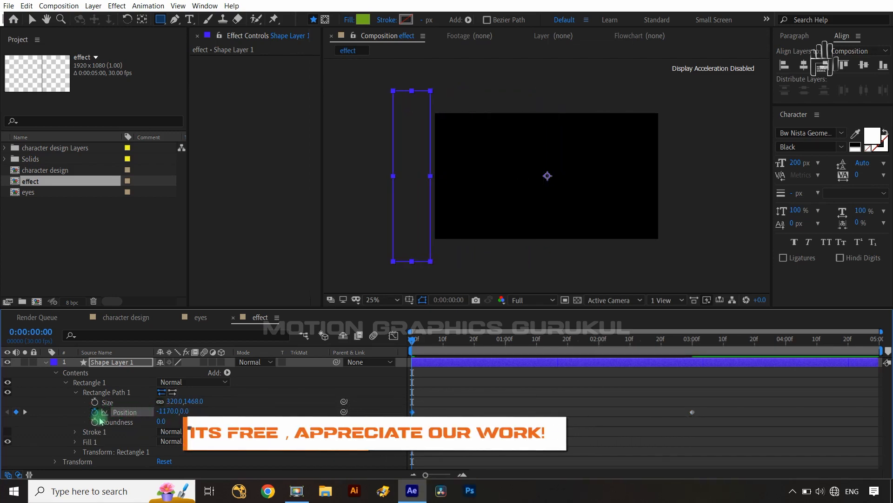
pyautogui.press('k')
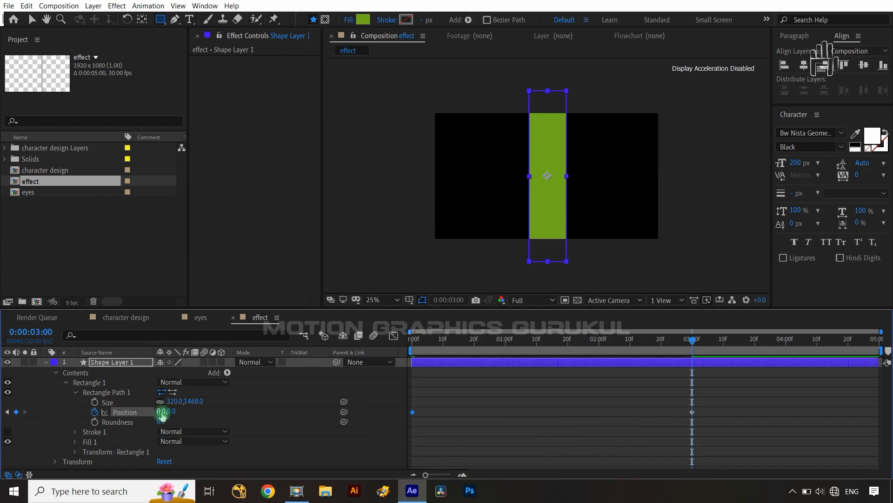
pyautogui.moveTo(162, 412); pyautogui.dragTo(229, 411)
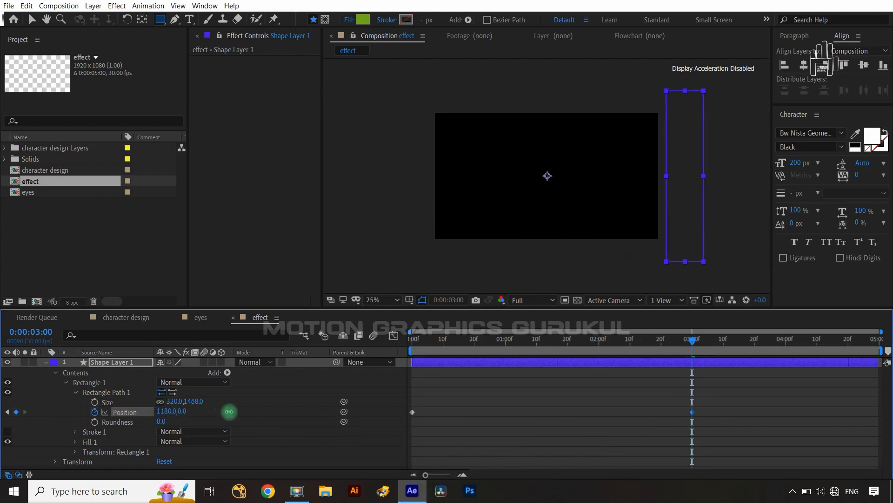
# Apply Easy Ease to Rectangle 1's position keyframes and shape the speed graph to peak early and slow down gradually
pyautogui.moveTo(761, 404); pyautogui.dragTo(393, 419)
pyautogui.press('F9')
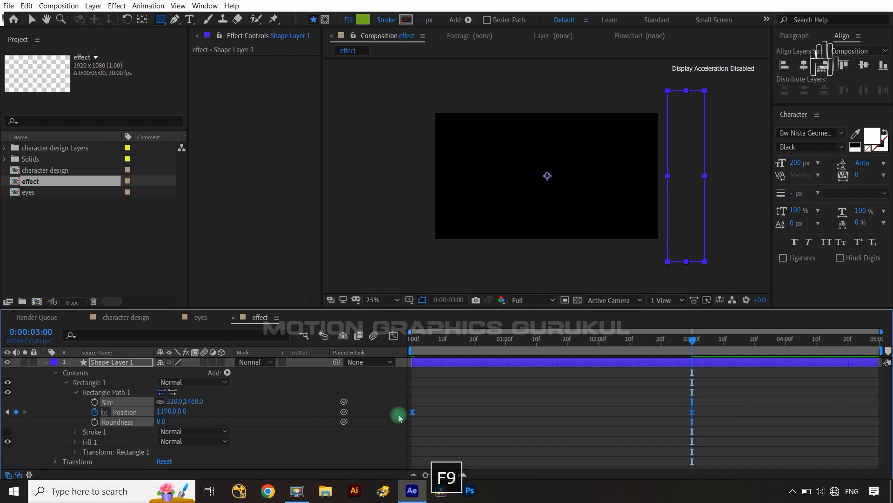
pyautogui.click(392, 338)
pyautogui.moveTo(733, 421); pyautogui.dragTo(532, 461)
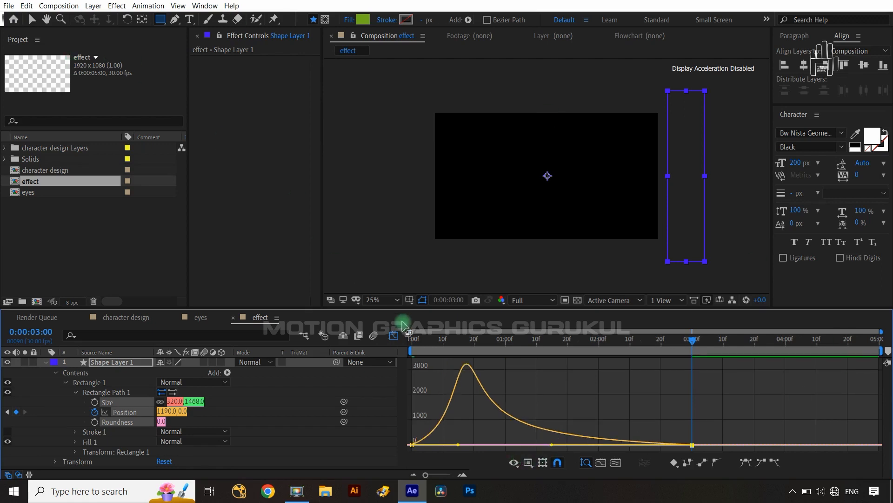
pyautogui.click(394, 335)
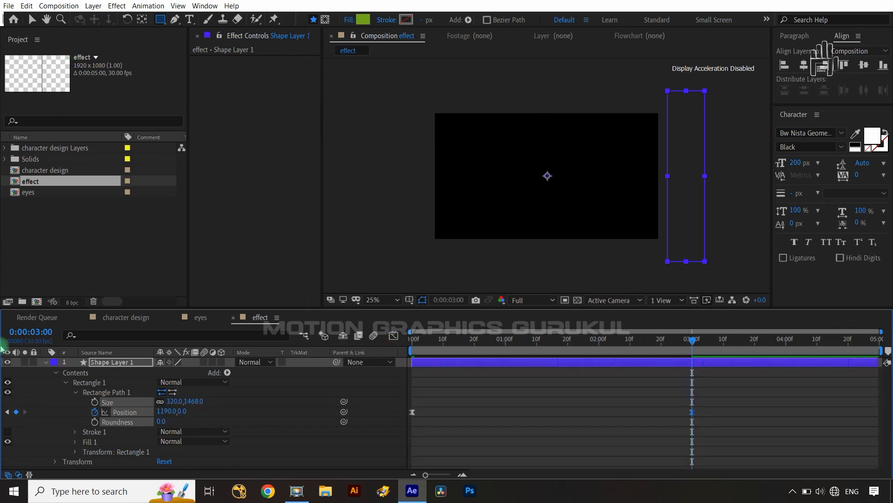
# Duplicate Rectangle 1 inside the shape layer's contents
pyautogui.click(76, 393)
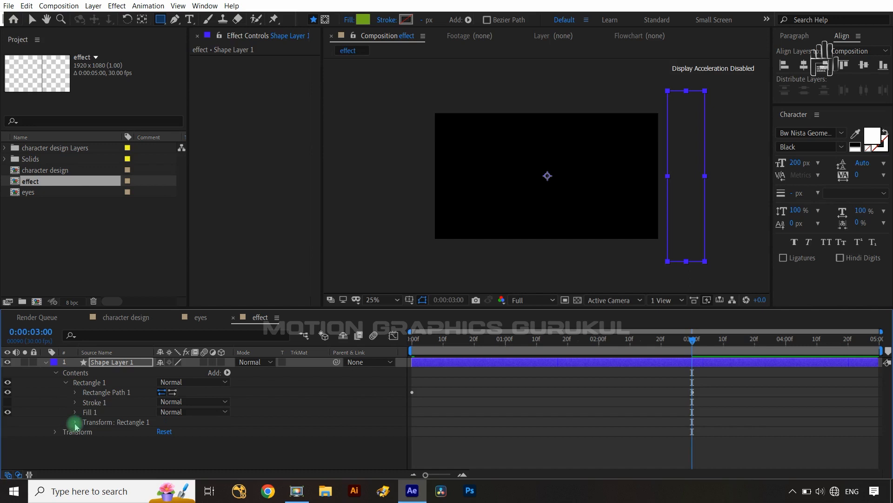
pyautogui.click(92, 384)
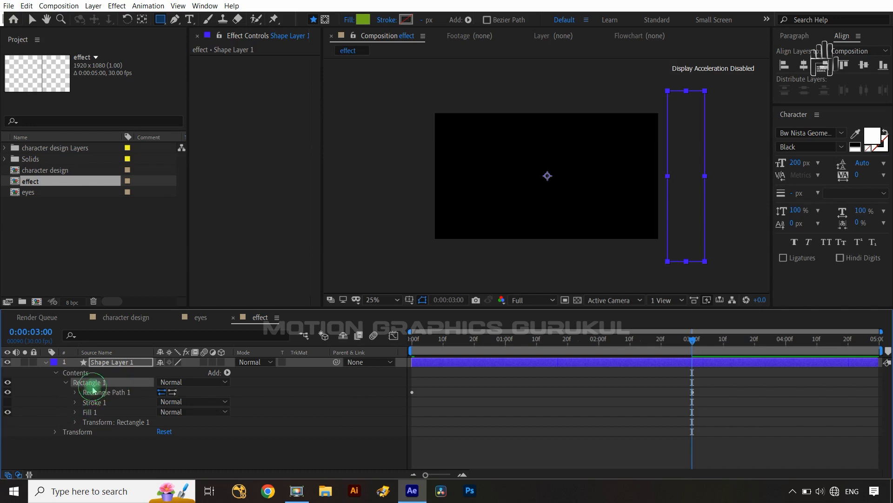
pyautogui.click(65, 383)
pyautogui.hotkey('ctrl', 'd')
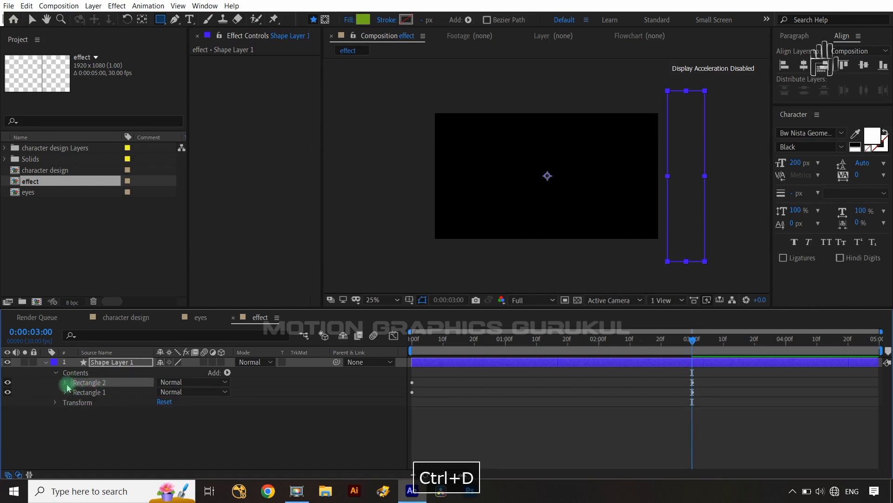
# At the first frame, set Rectangle 2's horizontal path position to -1743 and its width to 466 with proportions unlinked
pyautogui.click(66, 383)
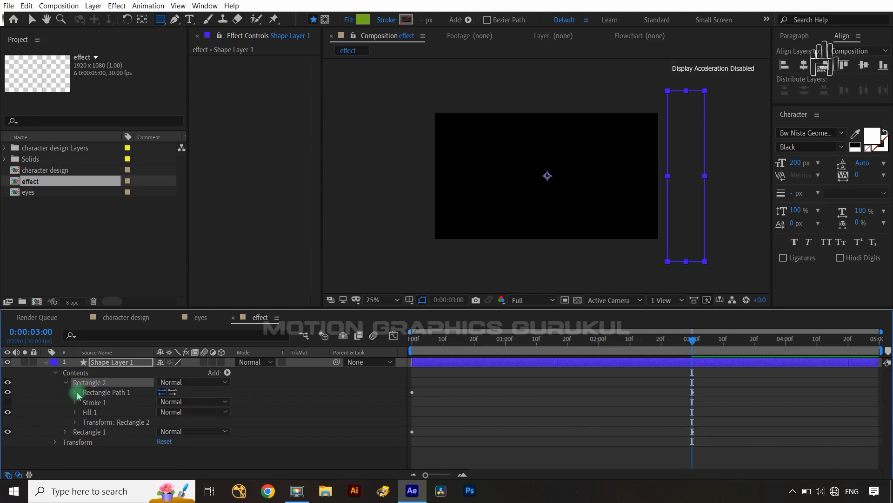
pyautogui.click(77, 393)
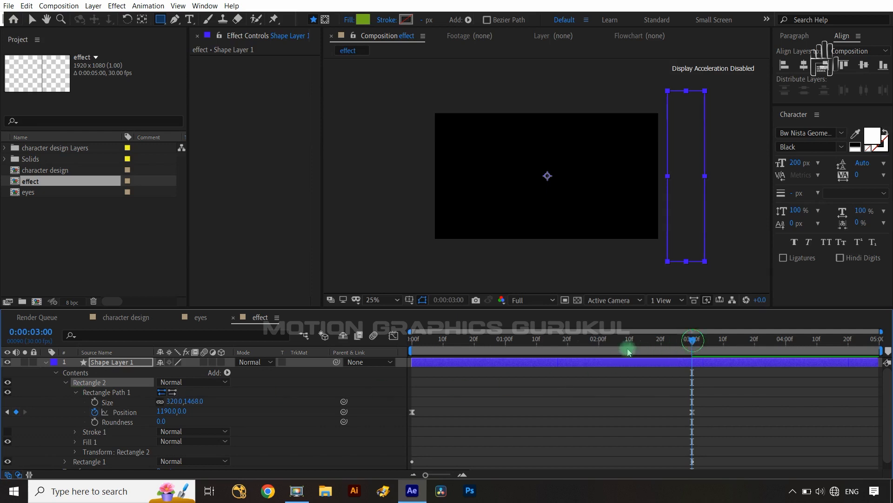
pyautogui.press('Home')
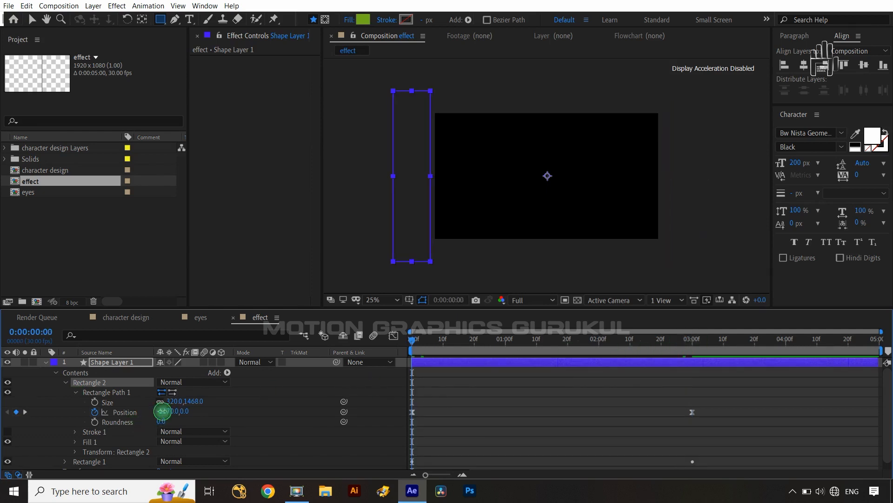
pyautogui.moveTo(162, 410); pyautogui.dragTo(36, 432)
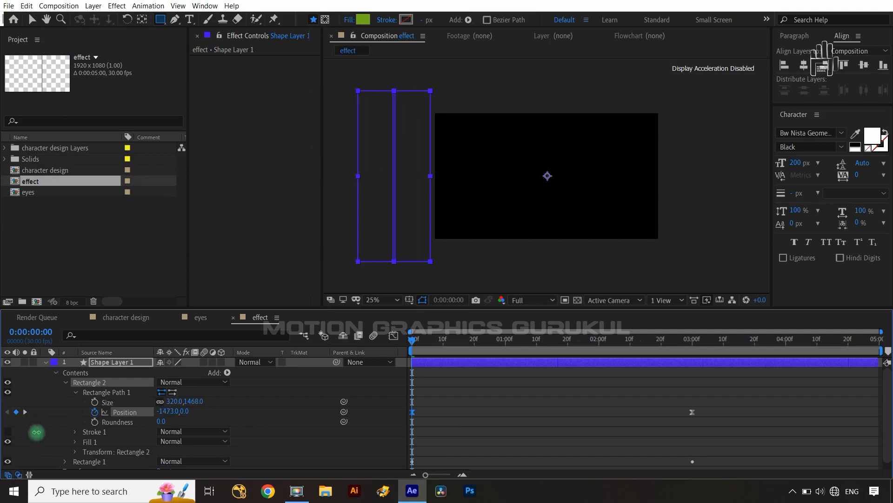
pyautogui.moveTo(160, 411); pyautogui.dragTo(250, 397)
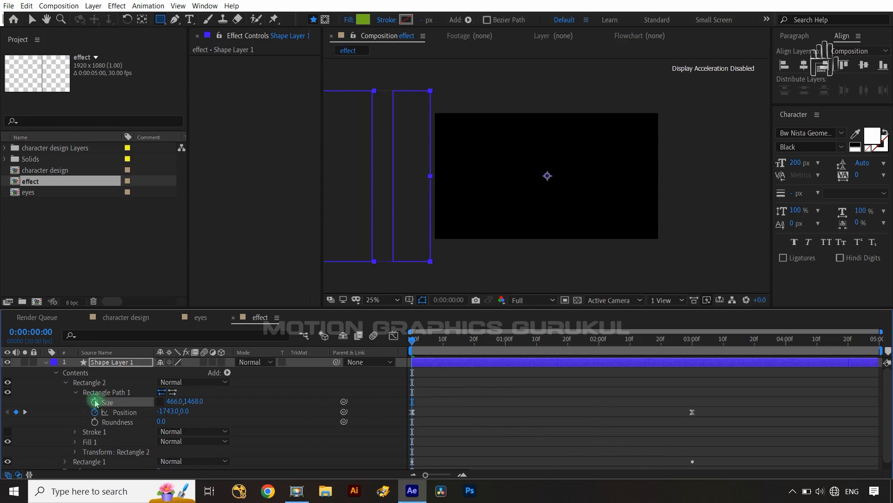
# Animate Rectangle 2's size from the first frame, setting its width to 331 at 0:00:03:00
pyautogui.moveTo(412, 340); pyautogui.dragTo(693, 361)
pyautogui.click(170, 407)
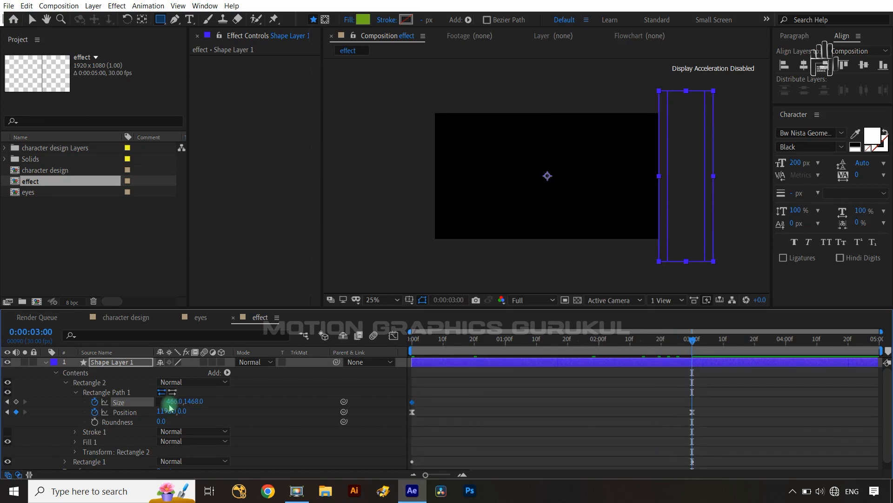
pyautogui.moveTo(175, 403); pyautogui.dragTo(105, 410)
pyautogui.click(508, 384)
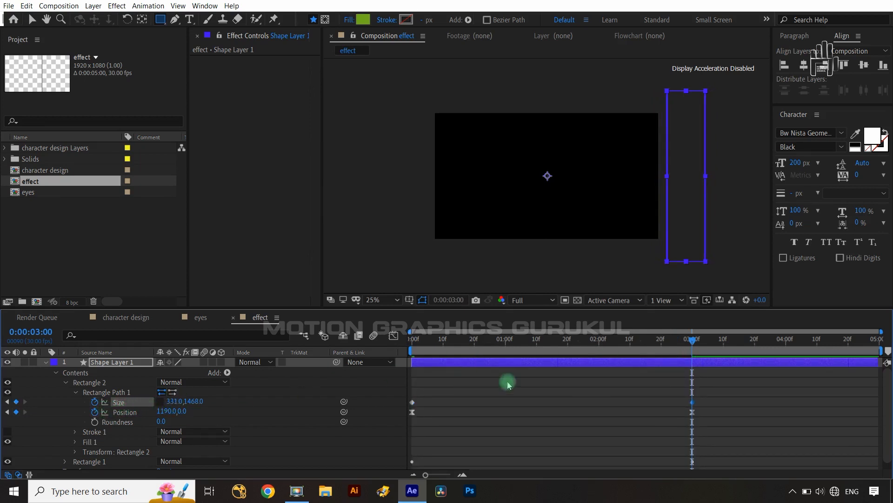
# Apply Easy Ease to Rectangle 2's size keyframes and lengthen both speed graph handles, placing the peak before the midpoint
pyautogui.moveTo(707, 393); pyautogui.dragTo(393, 405)
pyautogui.press('F9')
pyautogui.click(395, 336)
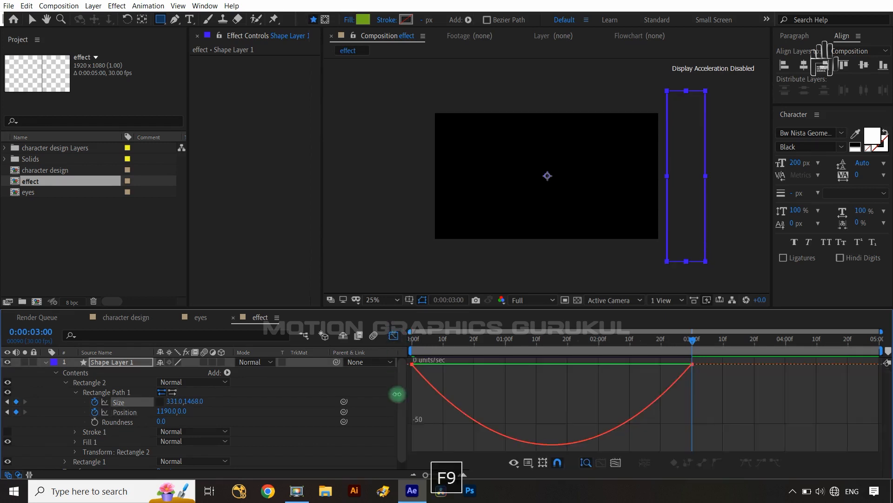
pyautogui.click(611, 362)
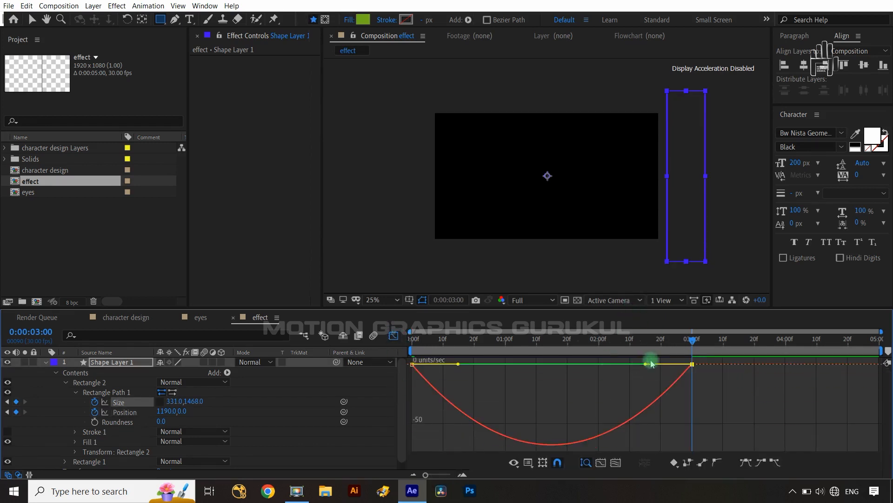
pyautogui.moveTo(648, 366); pyautogui.dragTo(600, 368)
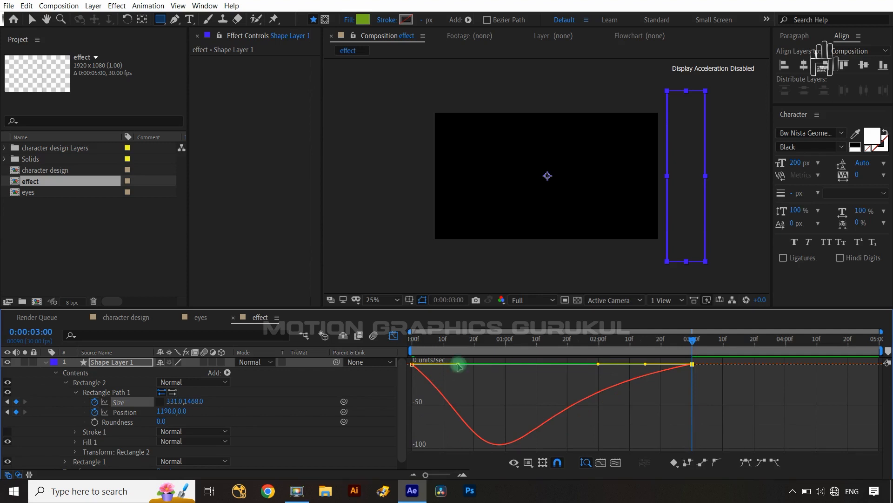
pyautogui.moveTo(458, 366); pyautogui.dragTo(480, 364)
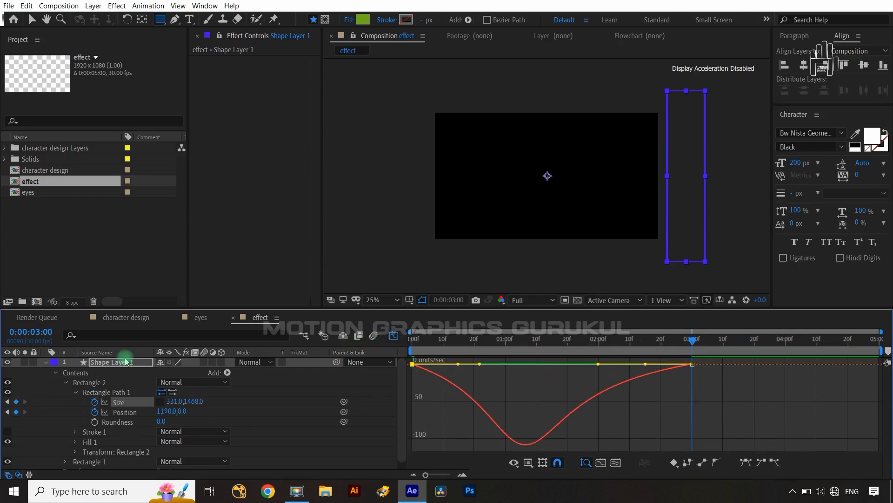
# Shift the speed peak of Rectangle 2's position animation to about 1 second, then close the graph editor and collapse the layer
pyautogui.click(121, 412)
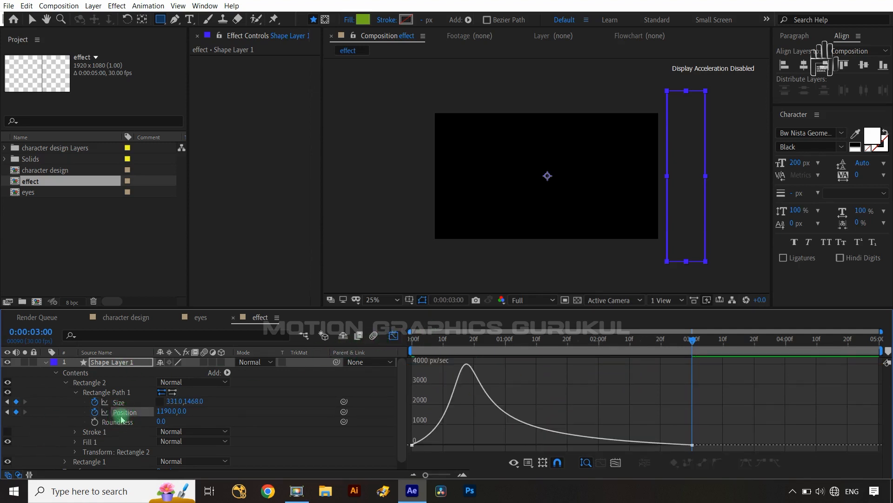
pyautogui.moveTo(418, 399); pyautogui.dragTo(408, 466)
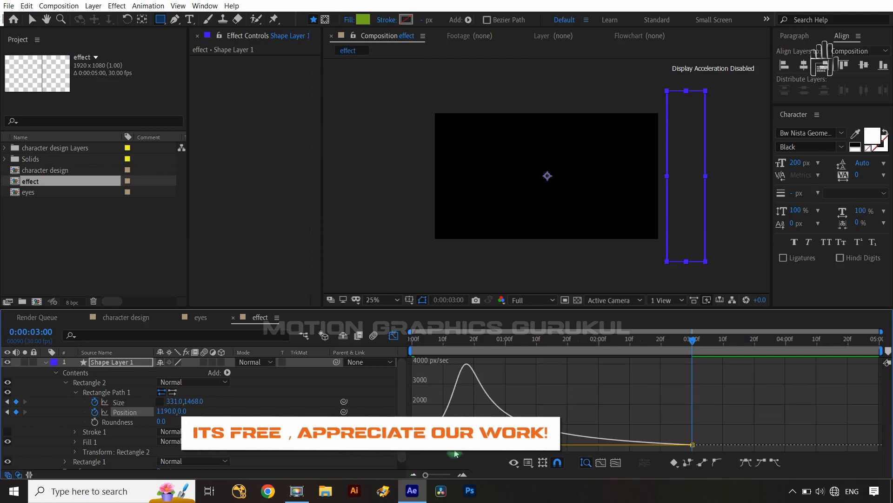
pyautogui.moveTo(458, 445); pyautogui.dragTo(565, 450)
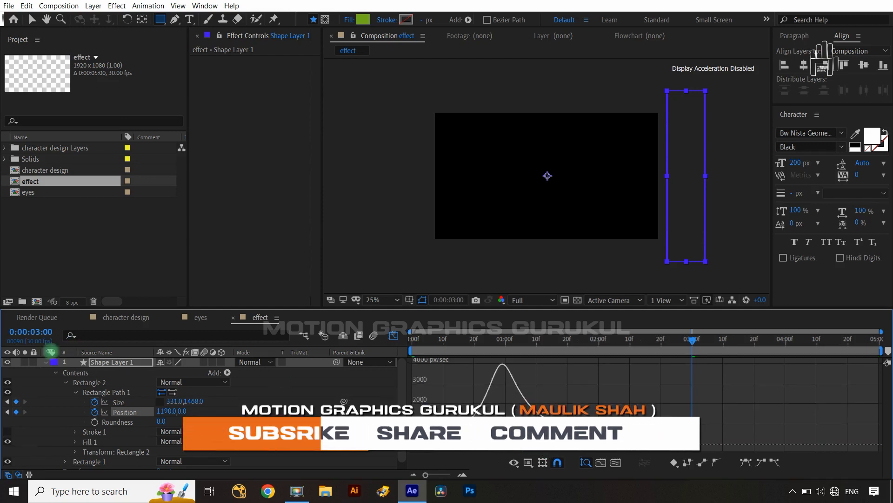
pyautogui.click(46, 362)
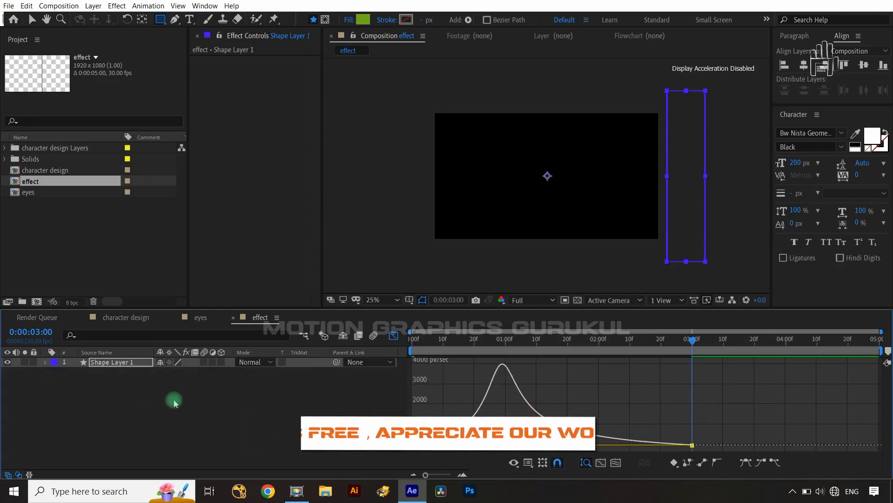
pyautogui.click(391, 337)
pyautogui.click(350, 415)
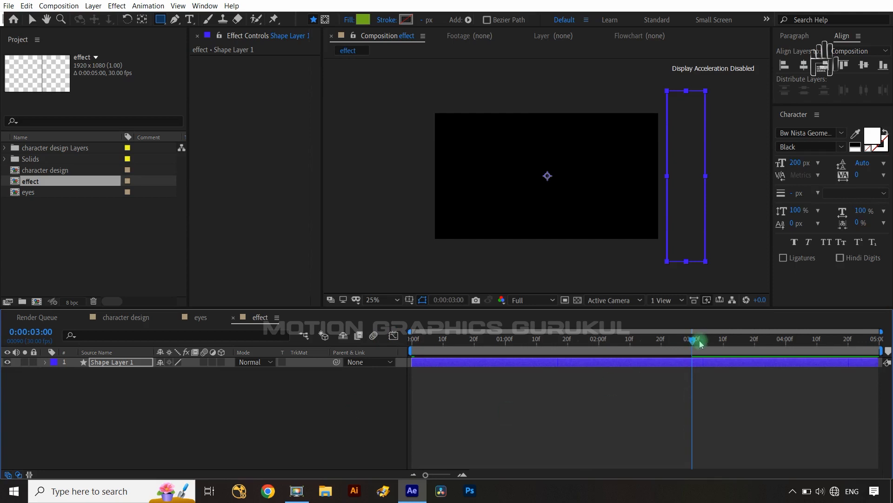
# Scrub through the timeline to review the movement of both rectangles, stopping at 0:00:01:03
pyautogui.moveTo(697, 343); pyautogui.dragTo(483, 359)
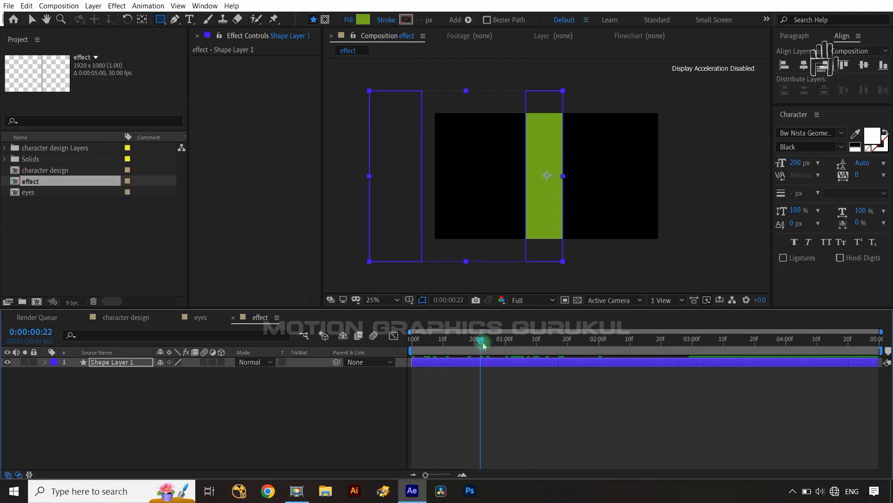
pyautogui.moveTo(482, 342); pyautogui.dragTo(397, 371)
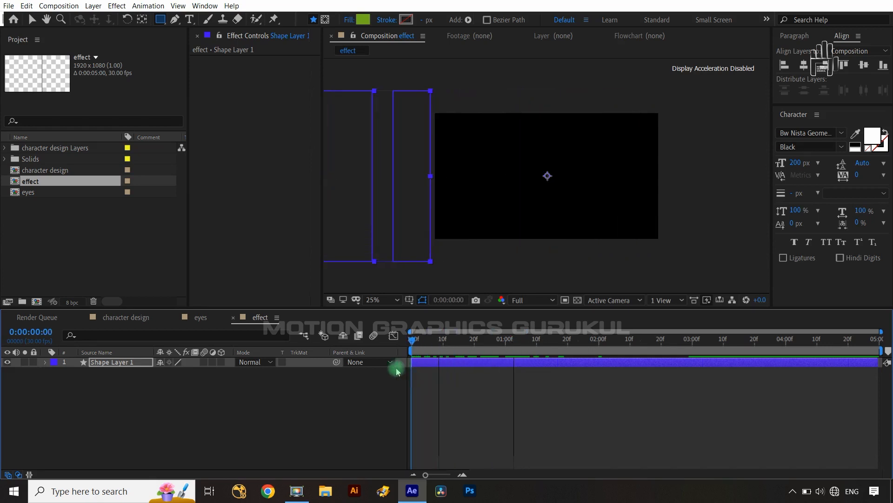
pyautogui.click(372, 392)
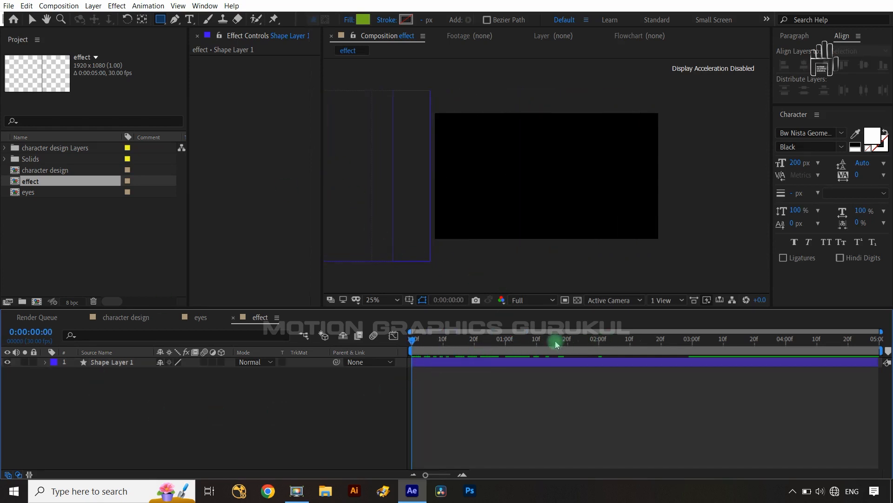
pyautogui.moveTo(556, 345); pyautogui.dragTo(515, 342)
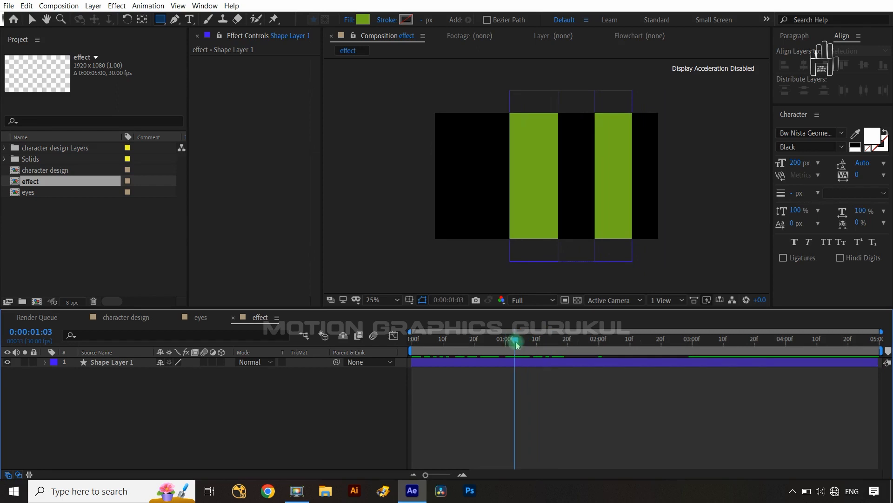
# Apply the Turbulent Displace distortion effect to Shape Layer 1 and set its Amount to 31
pyautogui.click(115, 366)
pyautogui.click(117, 6)
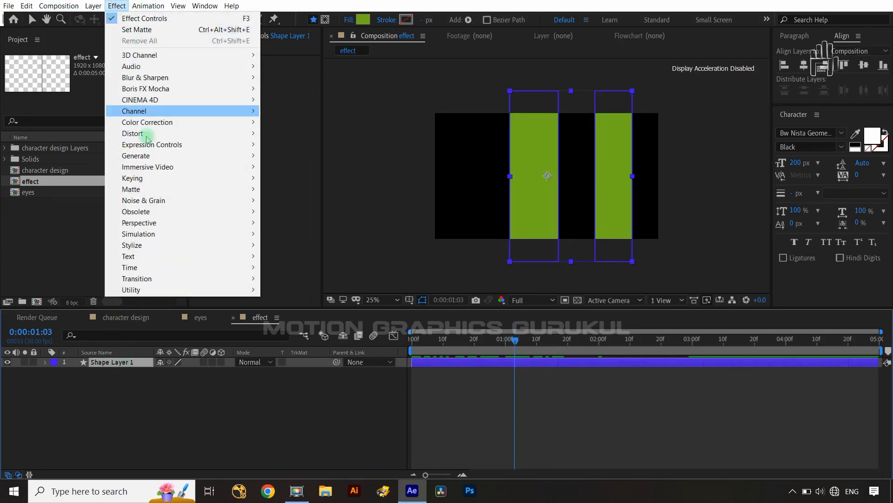
pyautogui.moveTo(140, 134)
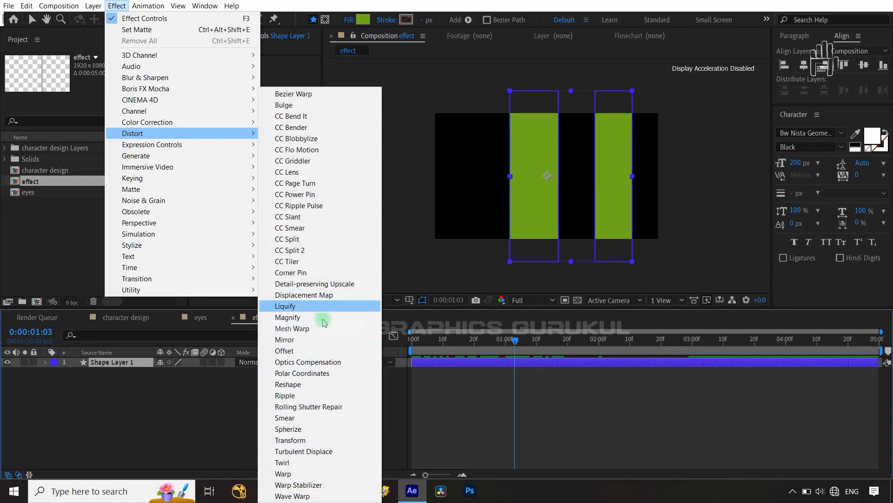
pyautogui.click(319, 451)
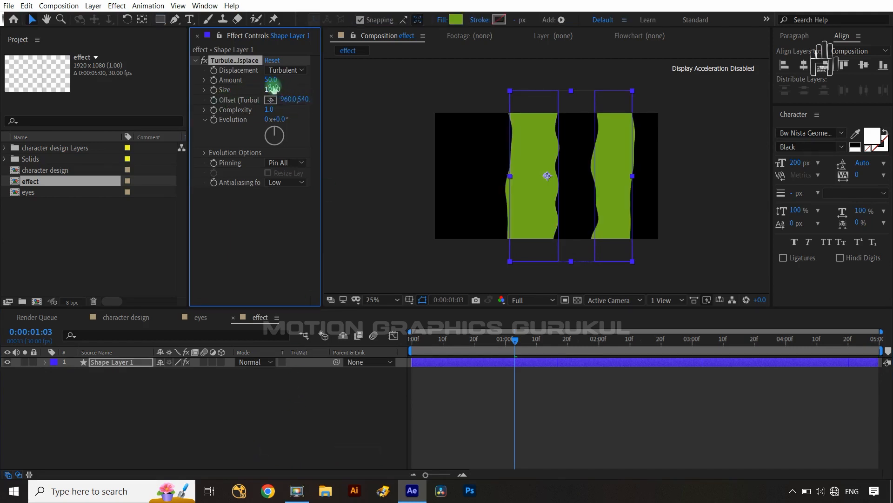
pyautogui.moveTo(265, 80)
pyautogui.mouseDown()
pyautogui.moveTo(245, 83)
pyautogui.moveTo(258, 81)
pyautogui.mouseUp()
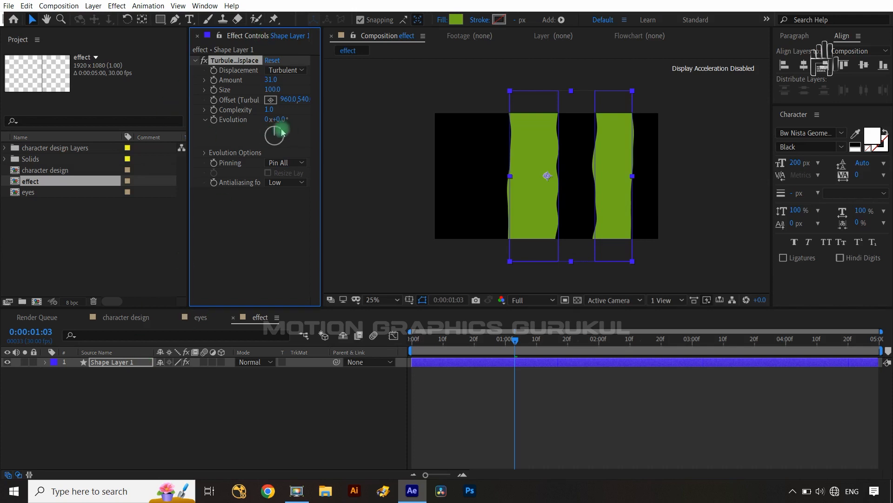
# Drive Turbulent Displace's Evolution with the expression time*70, and scrub to 0:00:01:00 to check the motion
pyautogui.keyDown('alt'); pyautogui.click(214, 120); pyautogui.keyUp('alt')
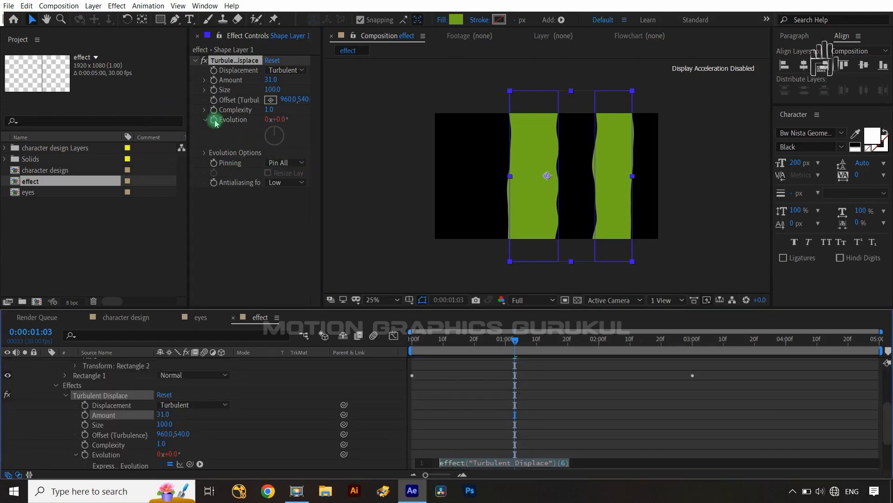
pyautogui.write('time')
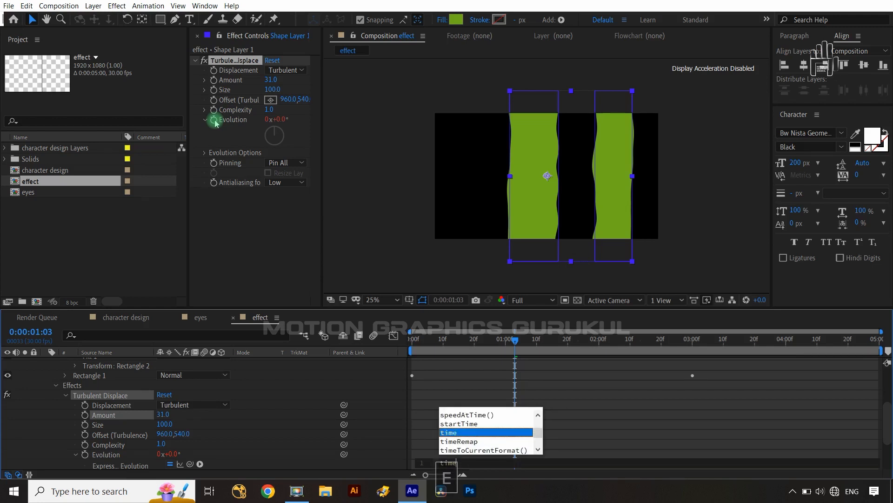
pyautogui.write('*')
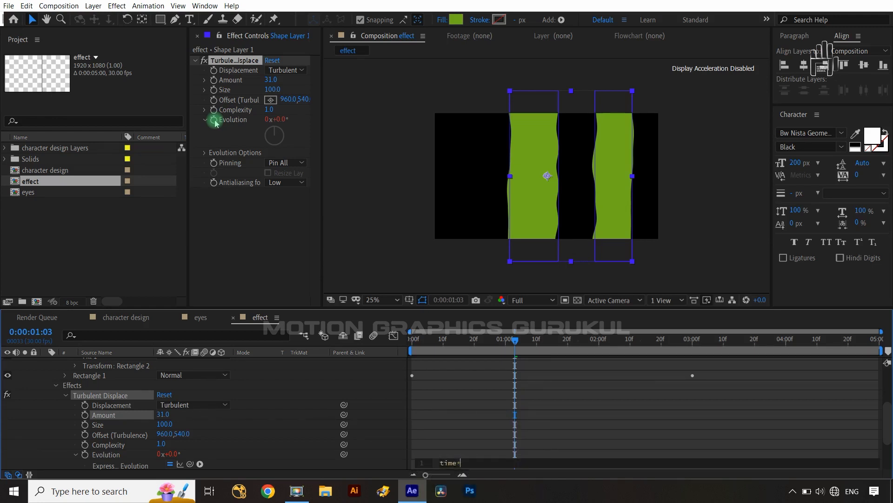
pyautogui.write('70')
pyautogui.click(285, 419)
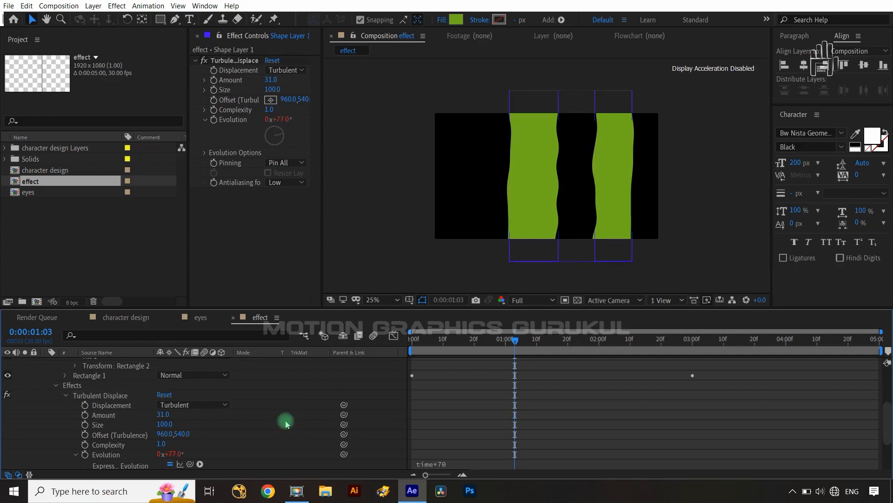
pyautogui.moveTo(520, 342); pyautogui.dragTo(509, 364)
# Select Shape Layer 1 and add the Wave Warp distortion effect to it
pyautogui.click(145, 142)
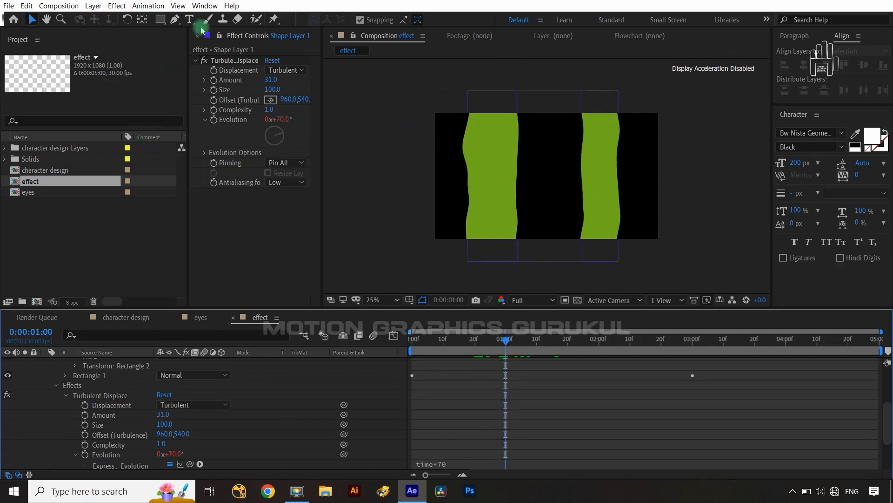
pyautogui.click(117, 5)
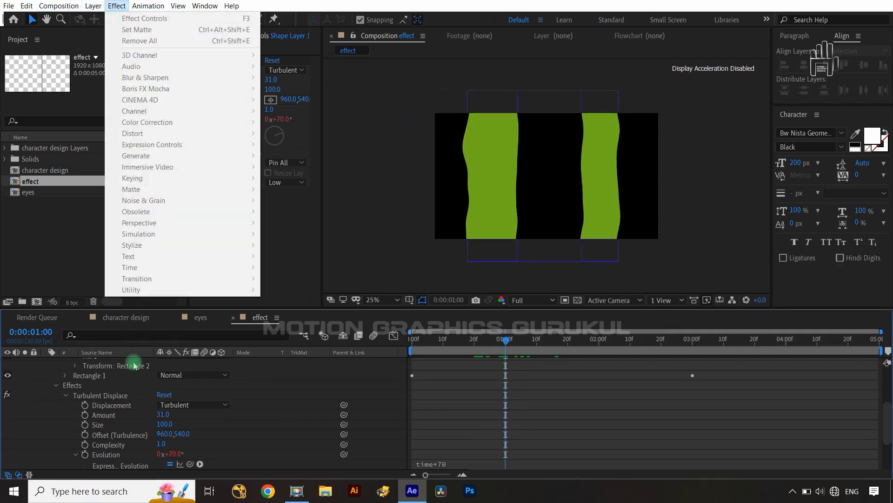
pyautogui.click(240, 394)
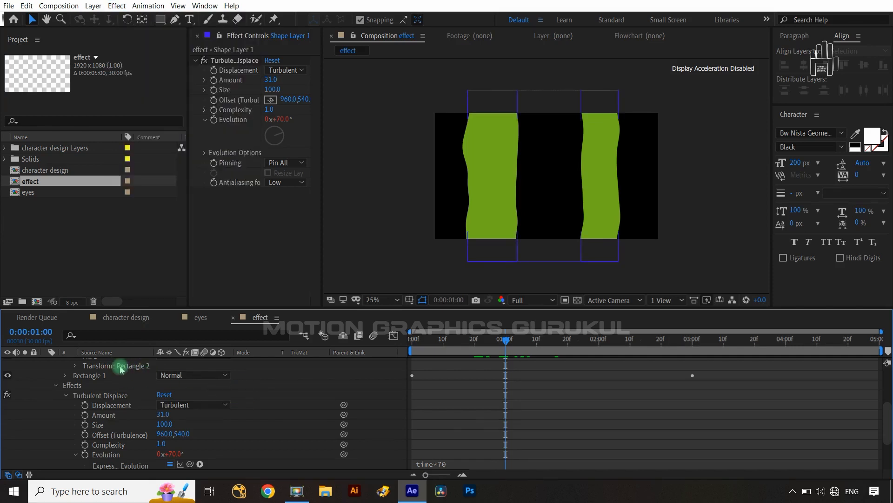
pyautogui.scroll(4, 120, 369)
pyautogui.click(100, 363)
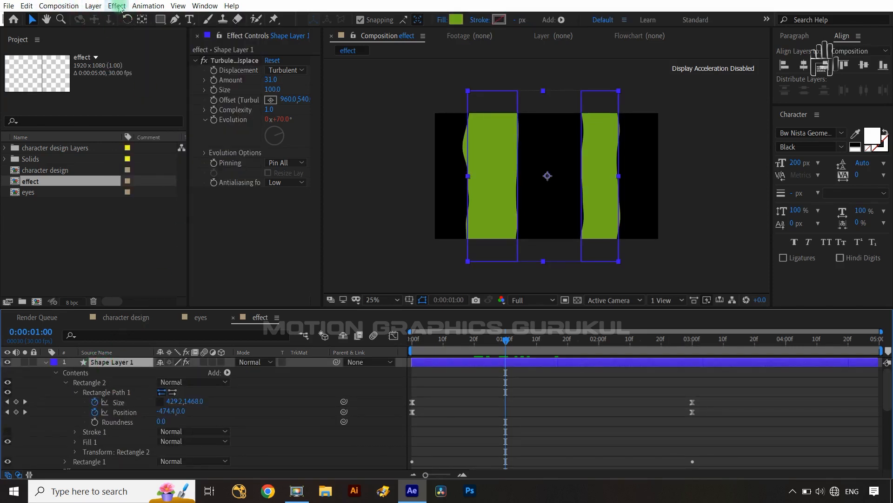
pyautogui.click(119, 6)
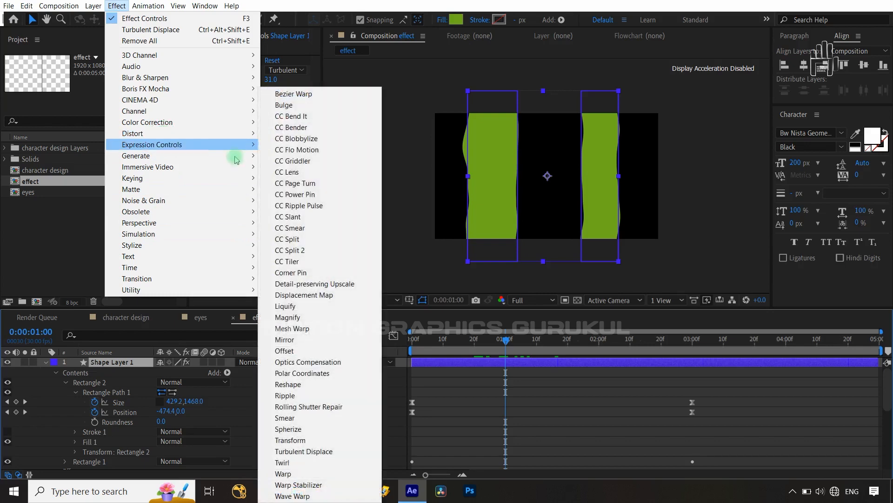
pyautogui.click(292, 495)
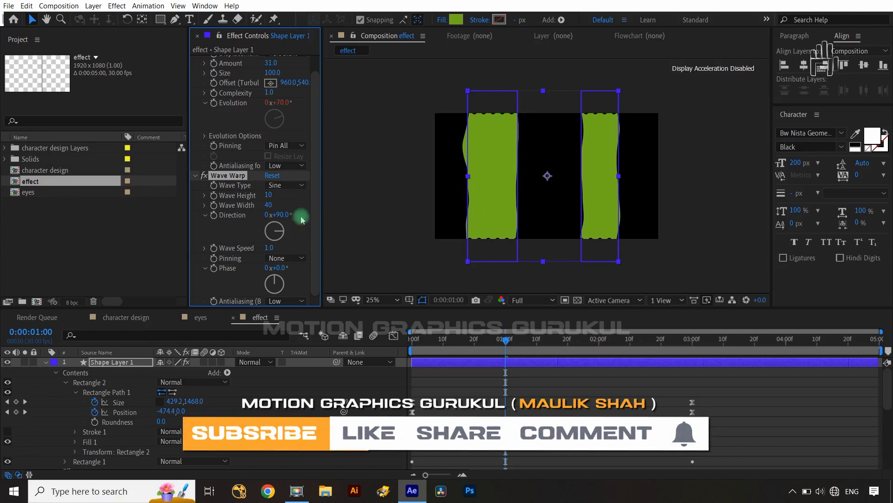
# Set Wave Warp's Direction to 0°, Wave Width to 273, Wave Height to 32 and Pinning to All Edges
pyautogui.click(282, 214)
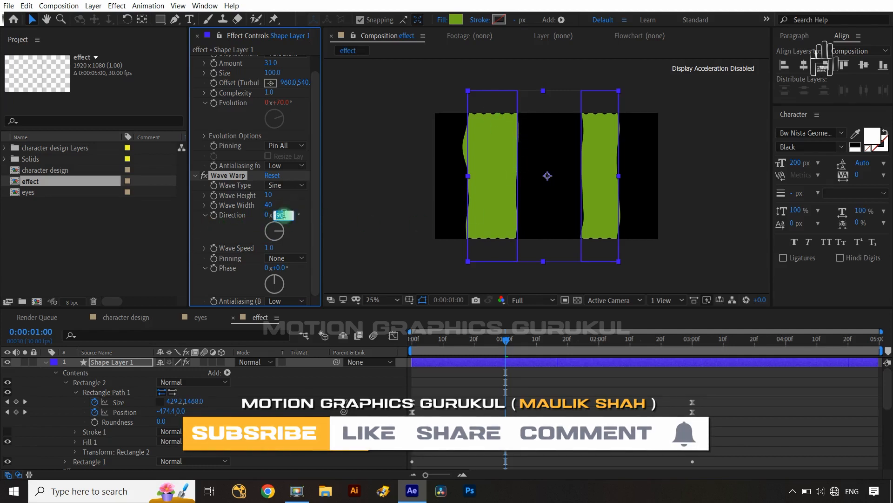
pyautogui.write('0')
pyautogui.click(297, 198)
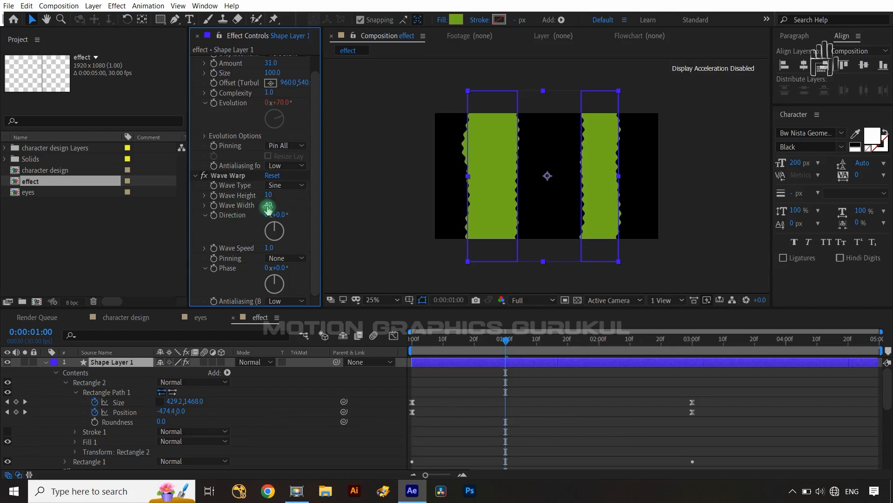
pyautogui.moveTo(268, 206); pyautogui.dragTo(389, 201)
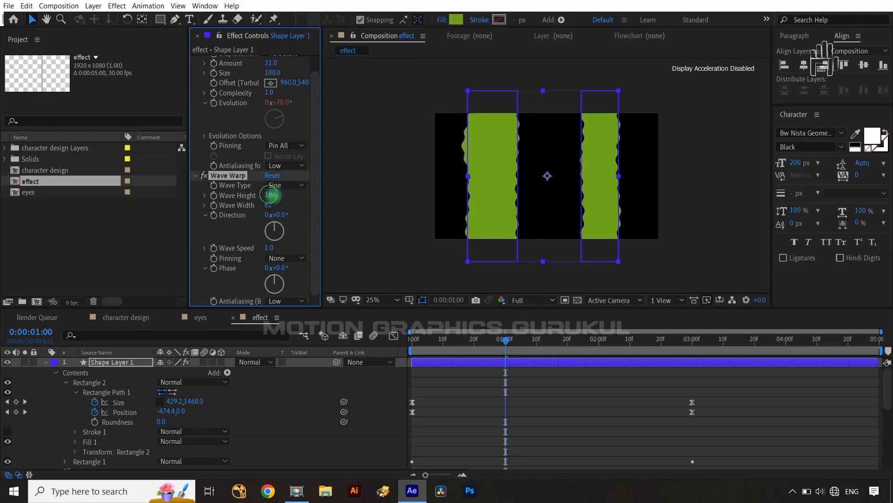
pyautogui.moveTo(289, 195); pyautogui.dragTo(383, 196)
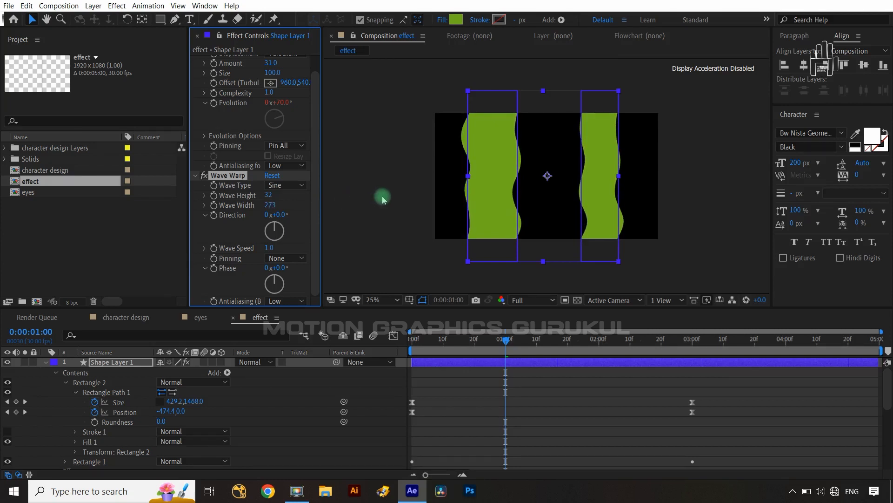
pyautogui.click(284, 258)
pyautogui.click(292, 282)
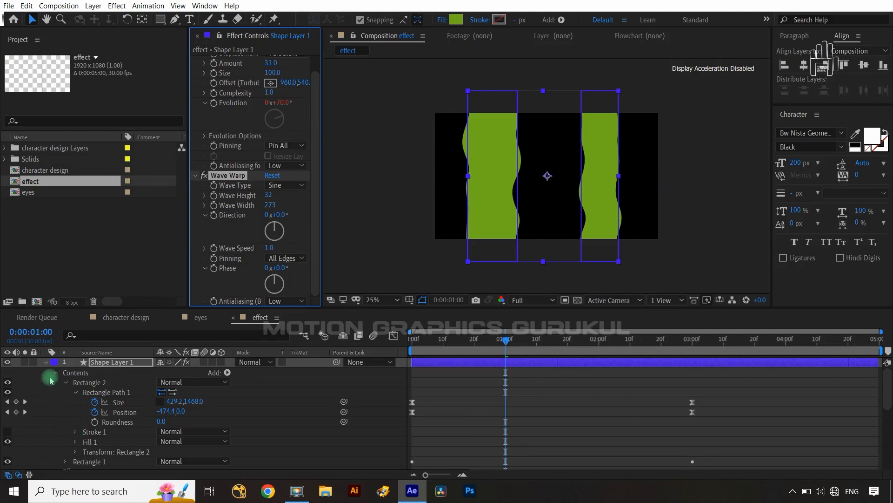
# Create an adjustment layer above the collapsed Shape Layer 1 and apply the Glow effect to it
pyautogui.click(44, 363)
pyautogui.click(121, 421)
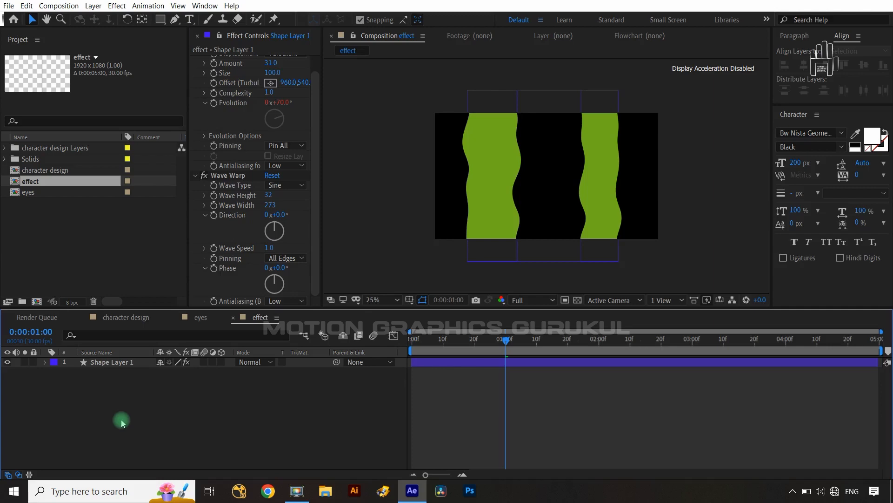
pyautogui.hotkey('ctrl', 'alt', 'y')
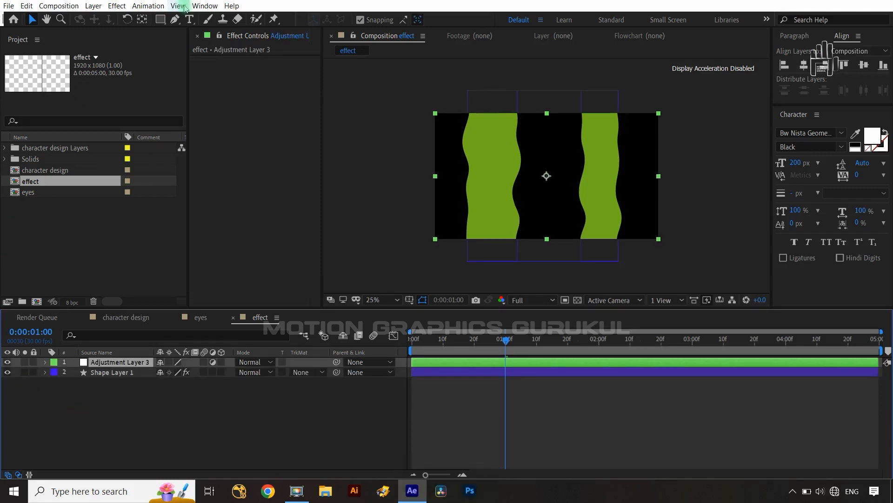
pyautogui.click(115, 5)
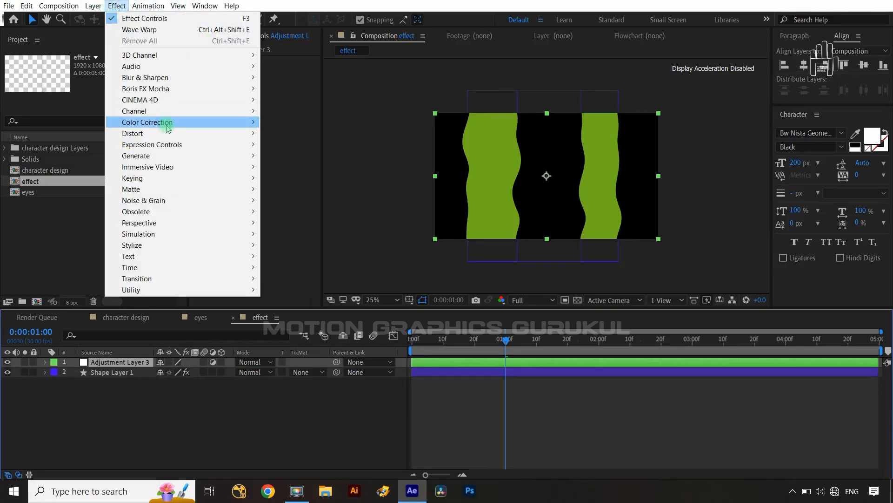
pyautogui.moveTo(169, 128)
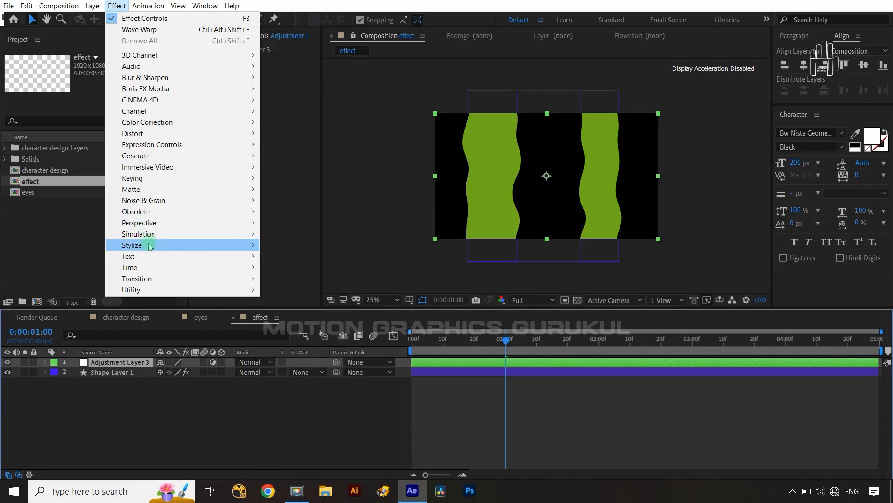
pyautogui.moveTo(191, 246)
pyautogui.click(285, 406)
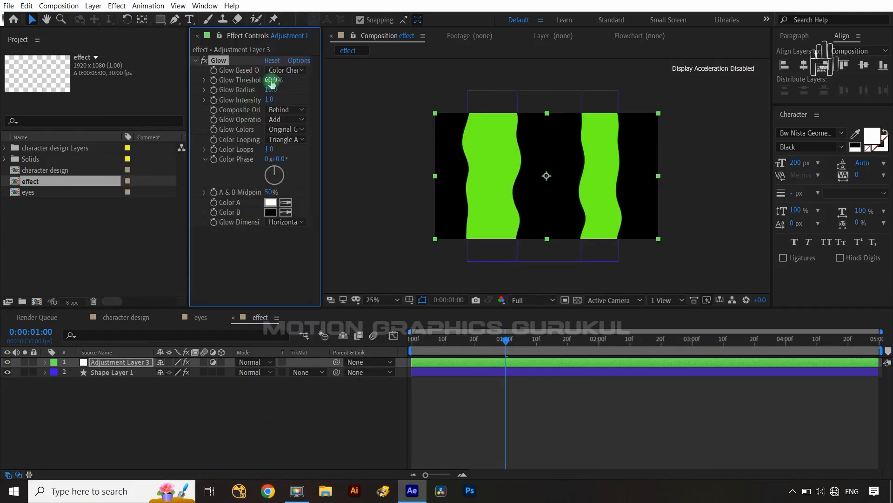
# Set the adjustment layer's Glow Threshold to 20% and Glow Radius to 50
pyautogui.write('20')
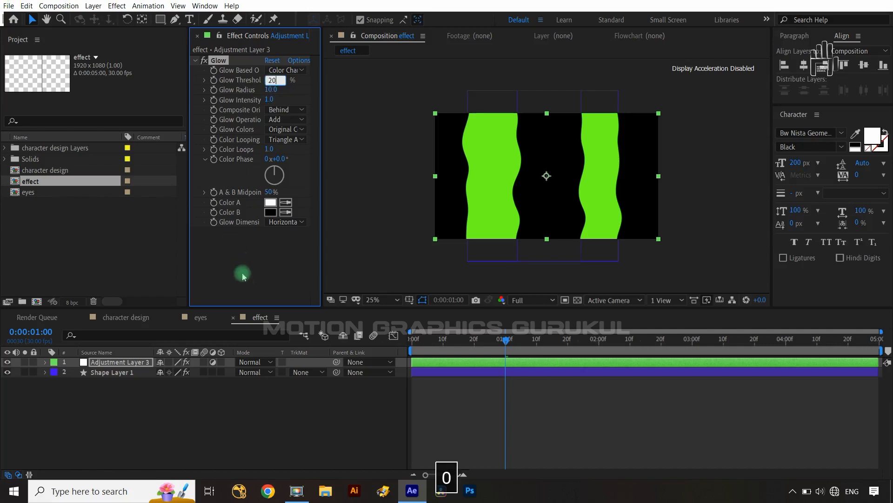
pyautogui.click(248, 271)
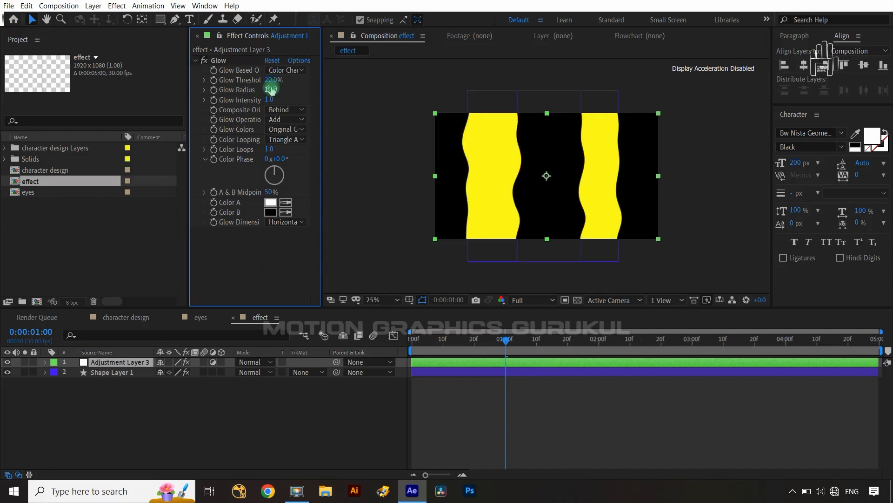
pyautogui.write('5')
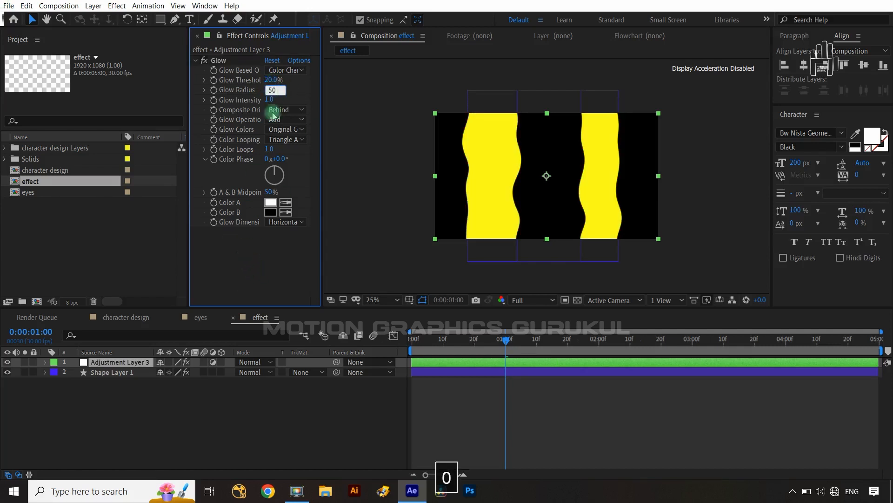
pyautogui.write('0')
pyautogui.click(279, 260)
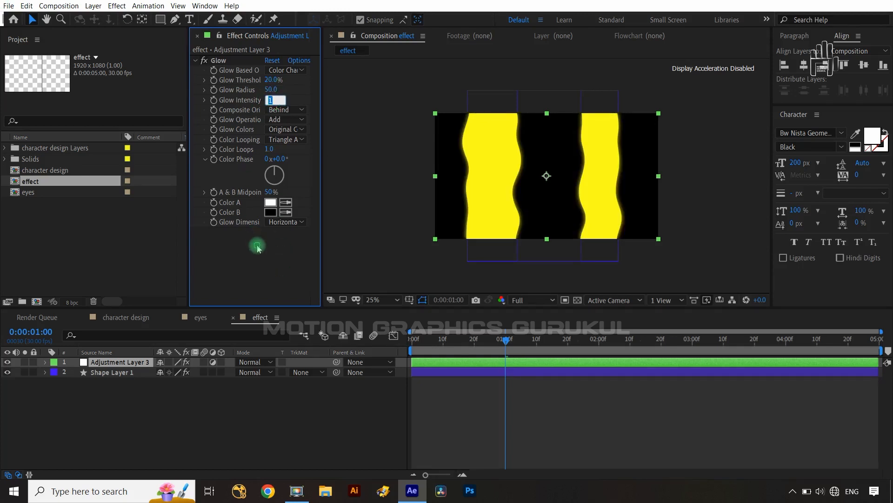
# Duplicate the Glow effect and set the copy's Glow Threshold to 60% and Glow Radius to 140
pyautogui.click(227, 61)
pyautogui.hotkey('ctrl', 'd')
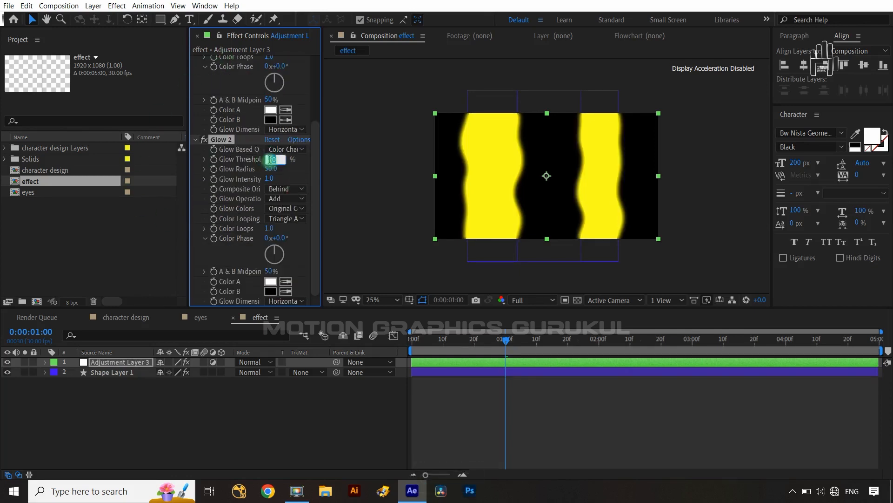
pyautogui.write('6')
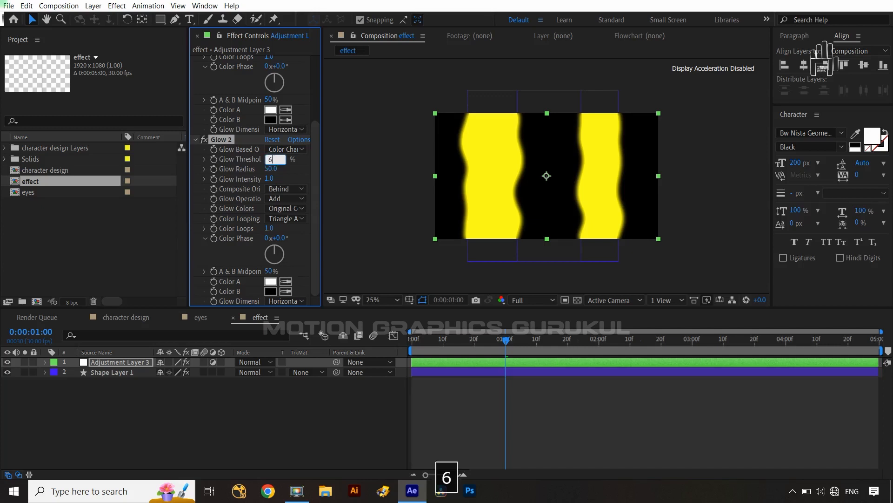
pyautogui.press('Return')
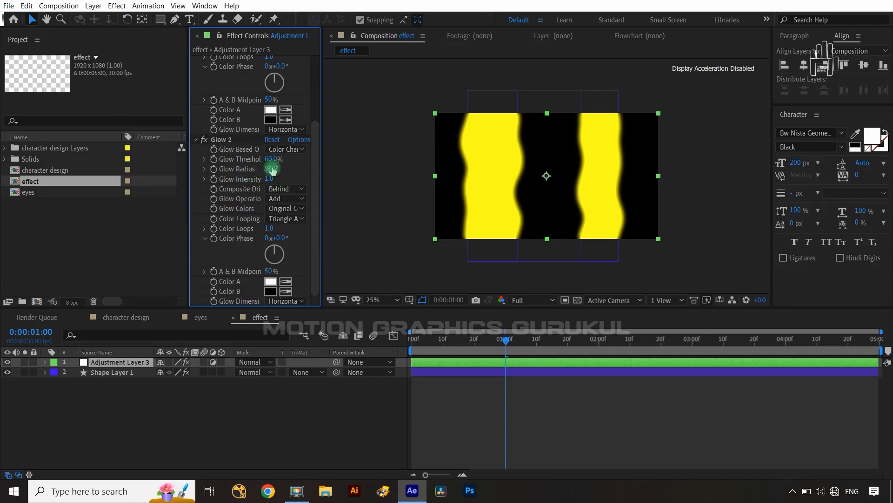
pyautogui.moveTo(272, 169)
pyautogui.mouseDown()
pyautogui.moveTo(295, 168)
pyautogui.moveTo(281, 171)
pyautogui.mouseUp()
pyautogui.click(200, 420)
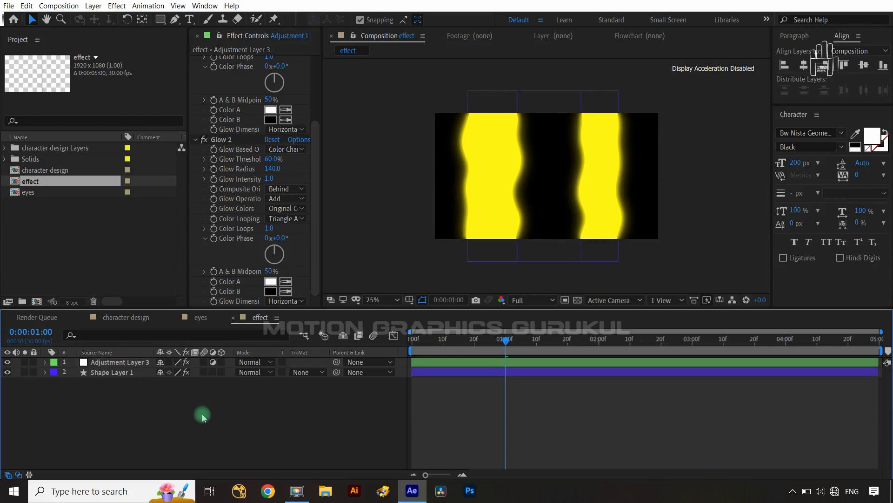
# Place the effect composition as the top layer in the eyes composition and scrub back to 0:00:00:29
pyautogui.click(201, 318)
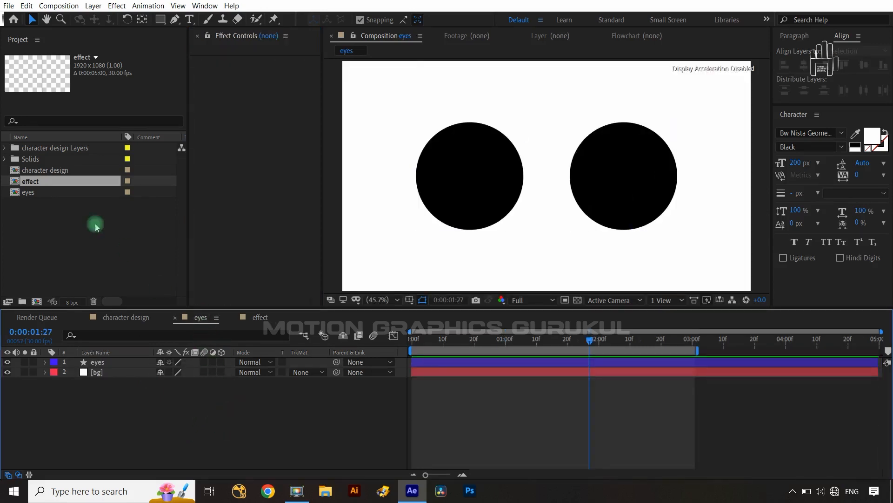
pyautogui.moveTo(38, 183); pyautogui.dragTo(114, 360)
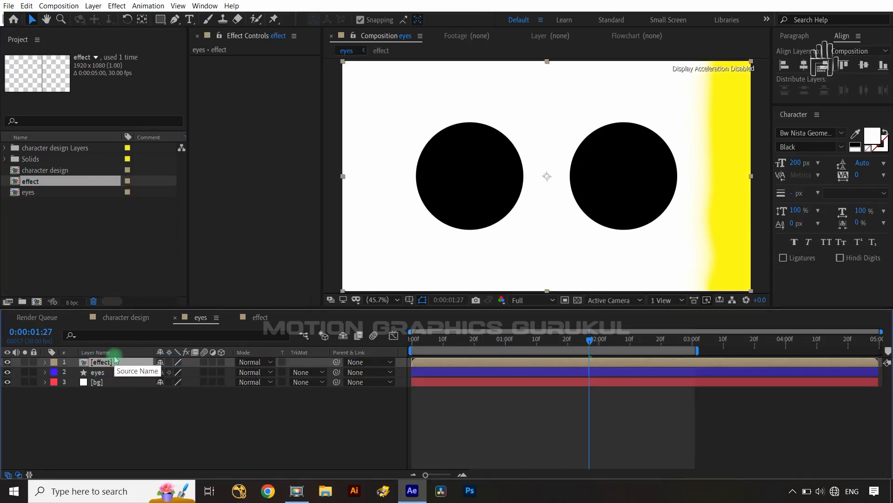
pyautogui.moveTo(590, 343); pyautogui.dragTo(503, 355)
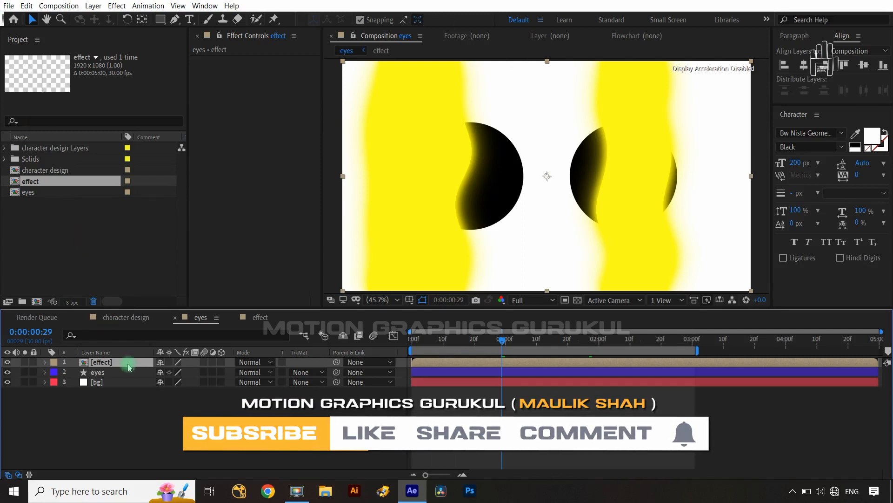
# Apply Set Matte to the effect layer, taking the matte from the eyes layer with its Effects & Masks included
pyautogui.click(117, 6)
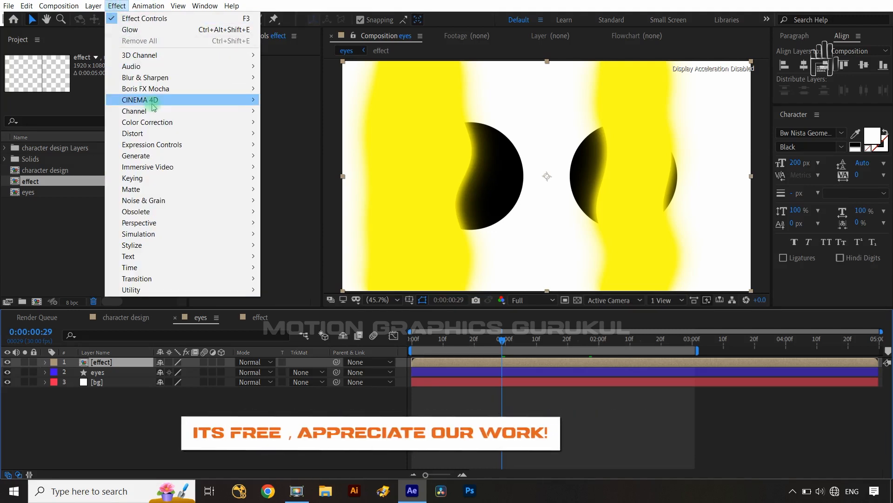
pyautogui.moveTo(156, 111)
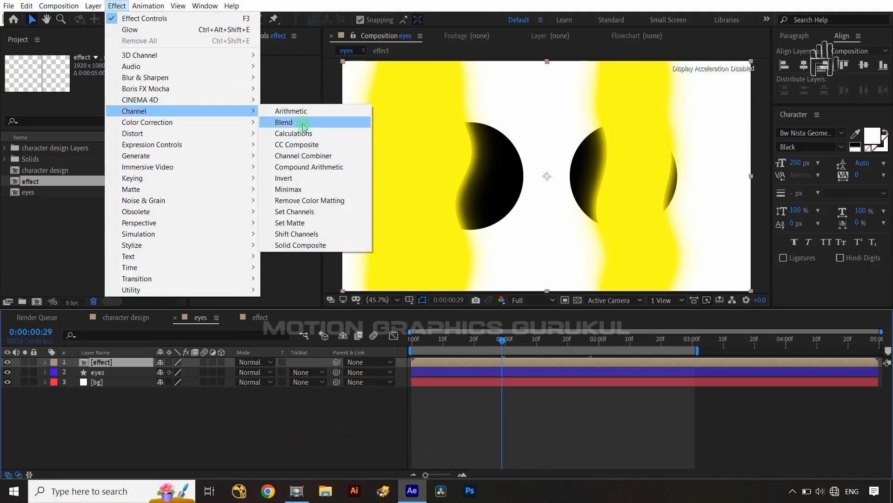
pyautogui.click(290, 222)
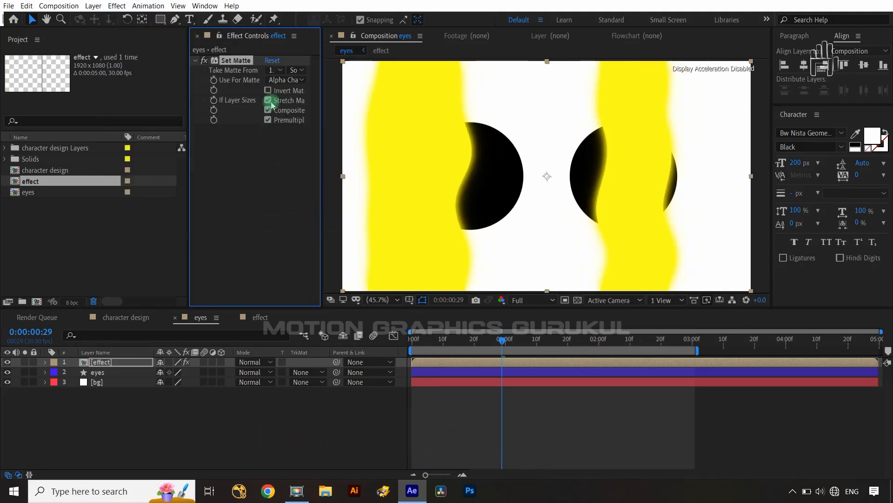
pyautogui.click(274, 71)
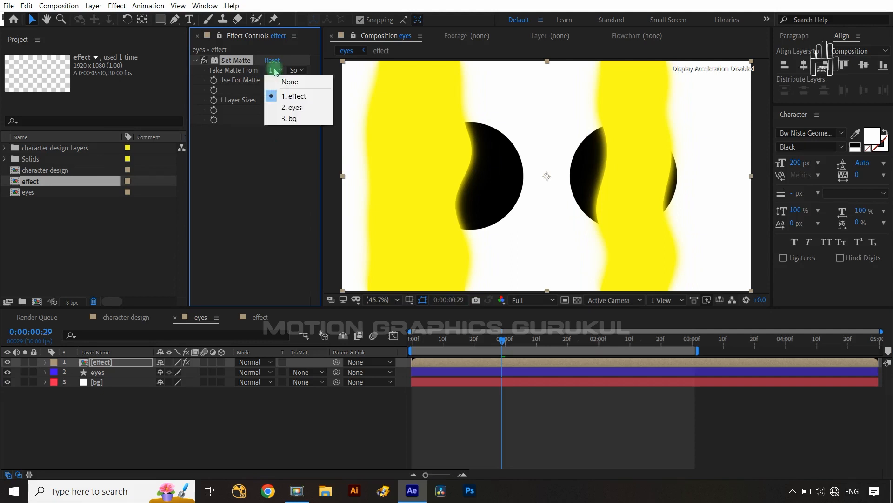
pyautogui.click(292, 107)
pyautogui.click(295, 71)
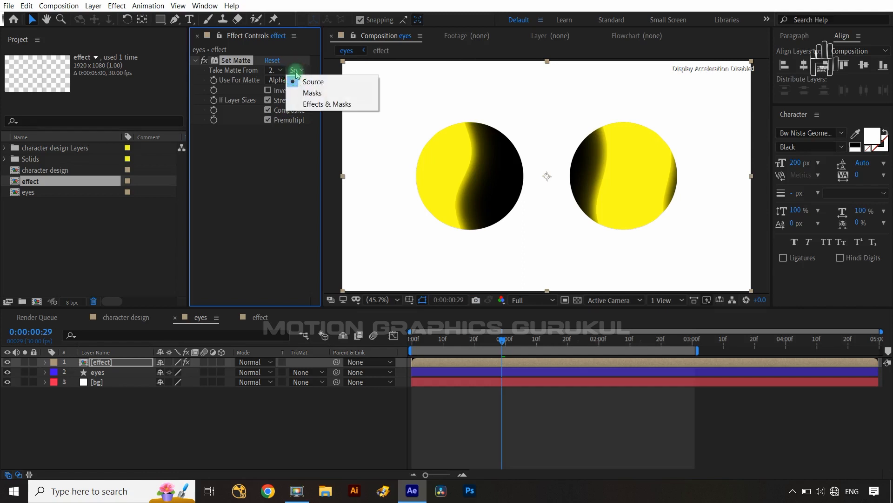
pyautogui.click(326, 102)
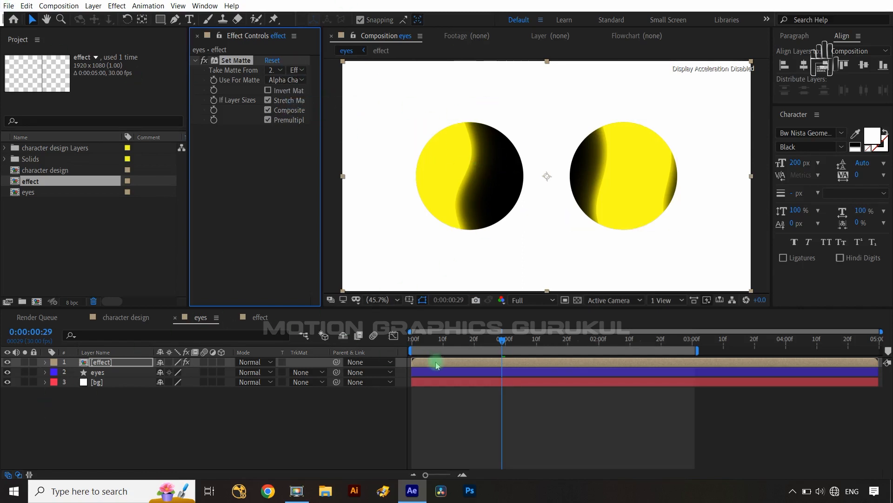
# Lower the preview resolution to Third and play the eyes composition from 0:00:00:00 to check the masked sweep
pyautogui.moveTo(501, 343); pyautogui.dragTo(413, 338)
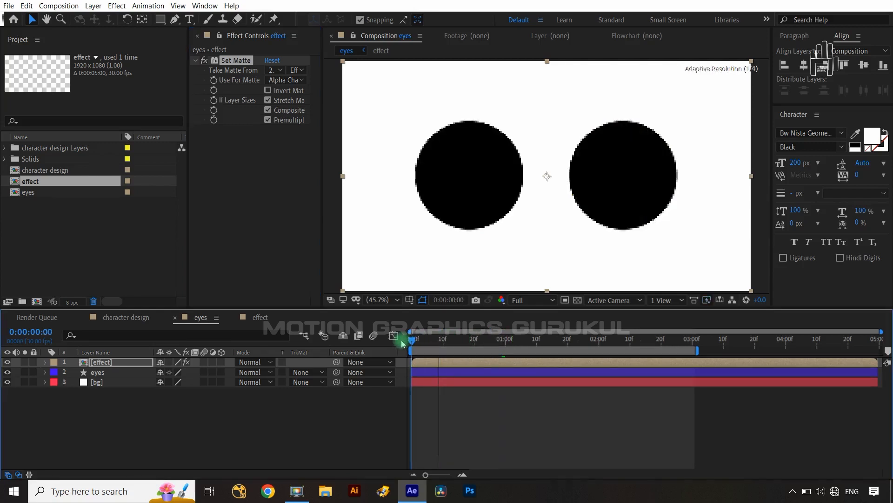
pyautogui.click(338, 430)
pyautogui.click(533, 300)
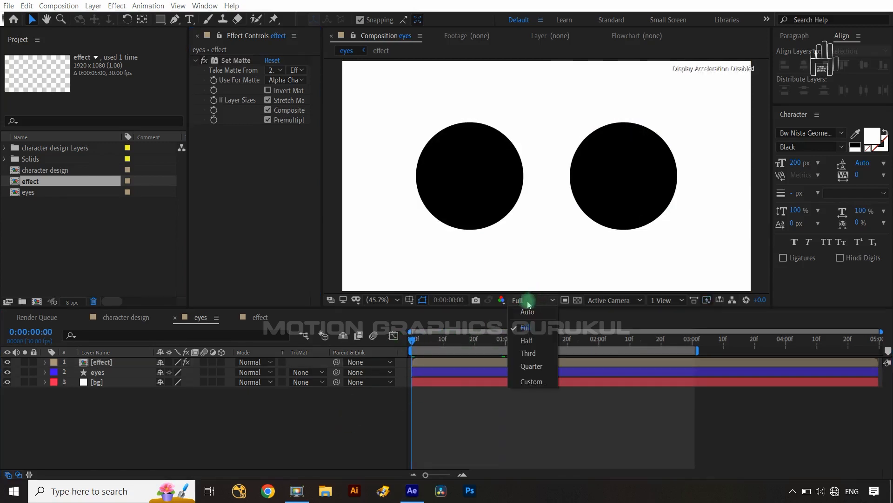
pyautogui.click(521, 354)
pyautogui.press('space')
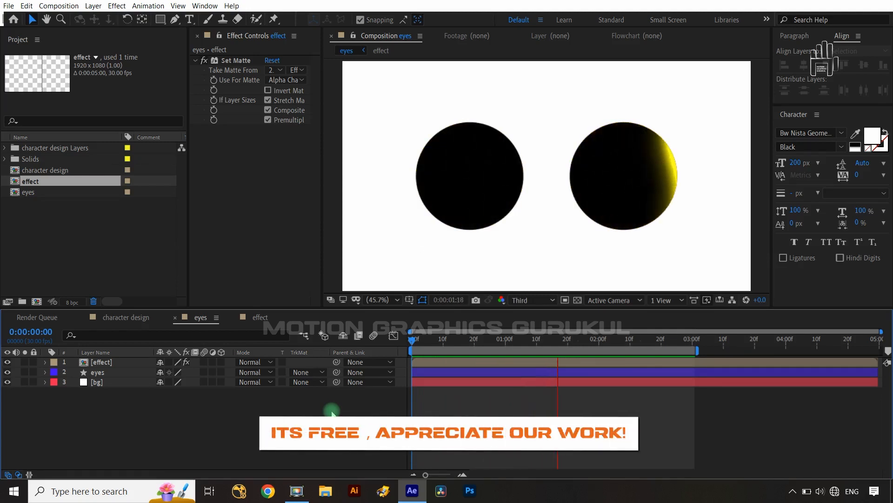
pyautogui.press('space')
# Open the character design composition
pyautogui.click(135, 317)
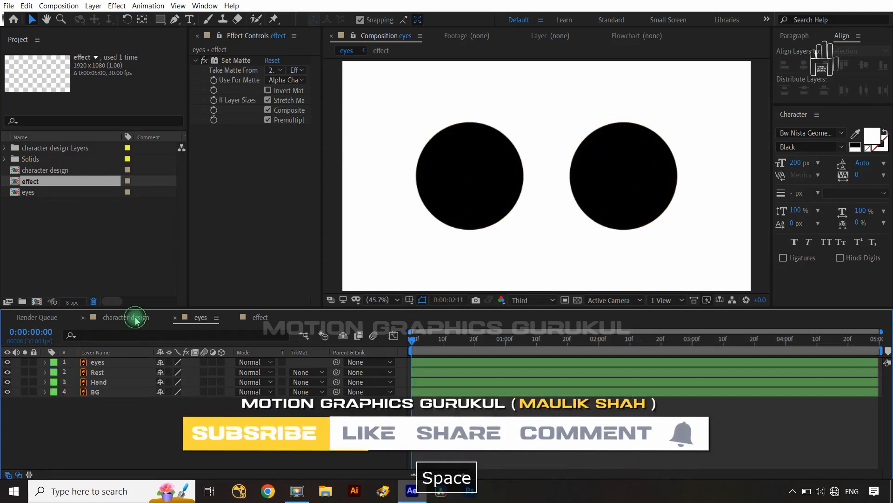